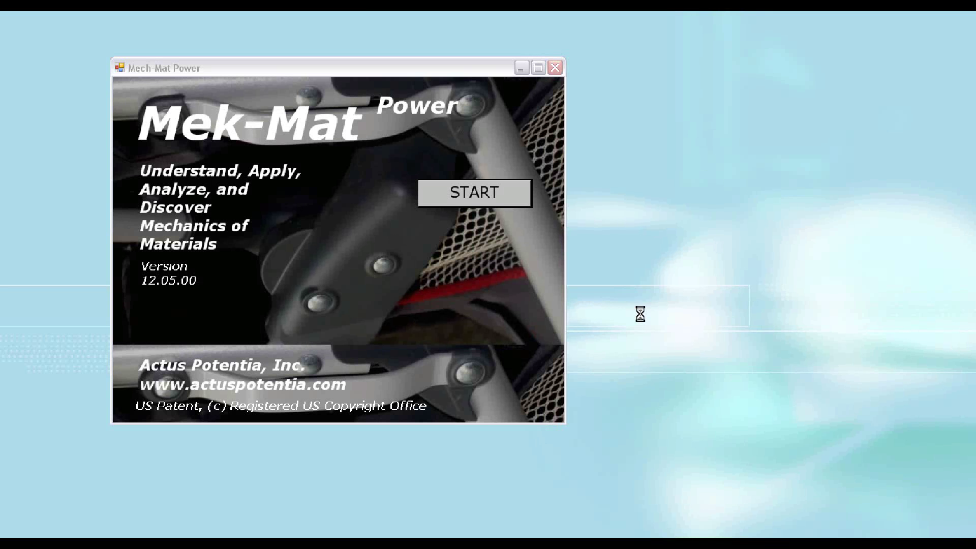
Start Mek-Mat Power and enter the Concept Map module from the Mechanics of Materials menu
{"action": "left_click", "coordinate": [473, 194]}
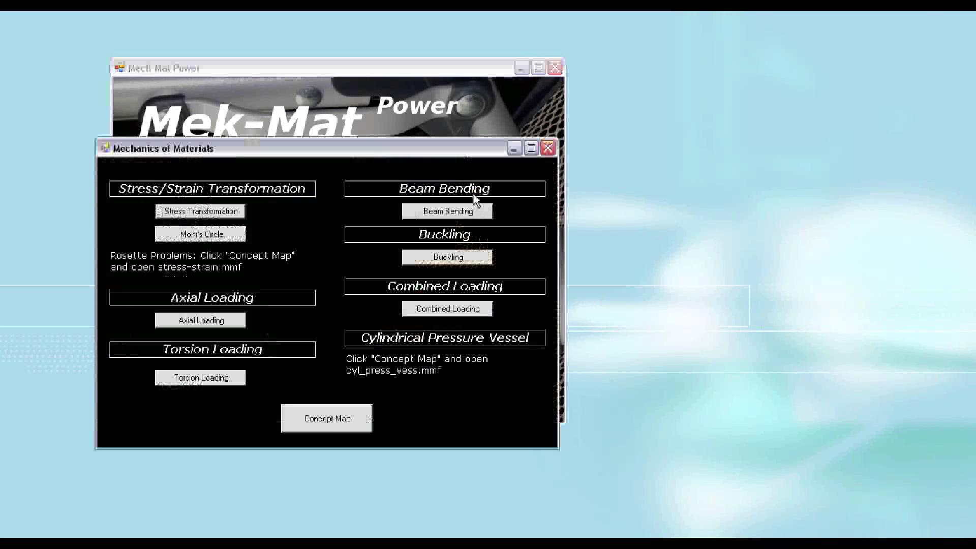
{"action": "left_click", "coordinate": [328, 420]}
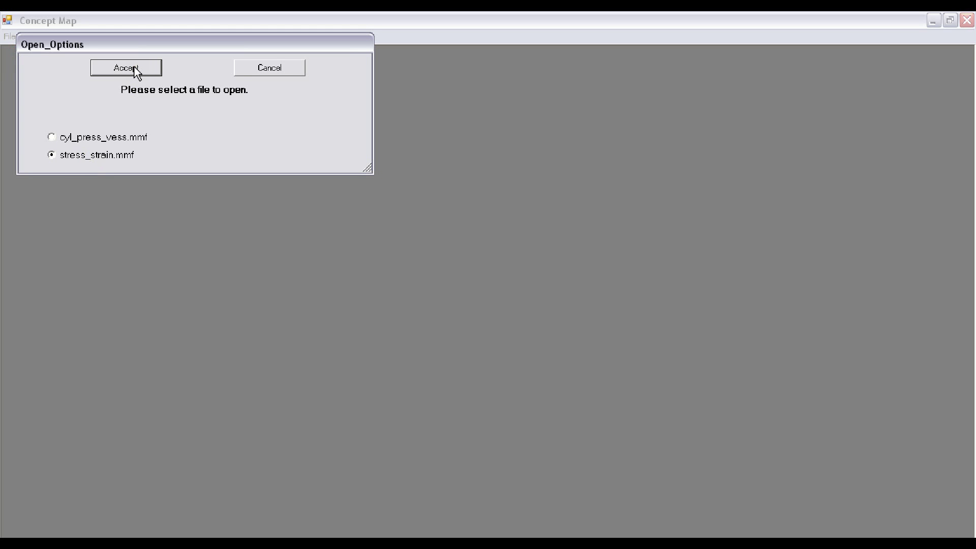
Open the stress_strain.mmf concept map
{"action": "left_click", "coordinate": [135, 72]}
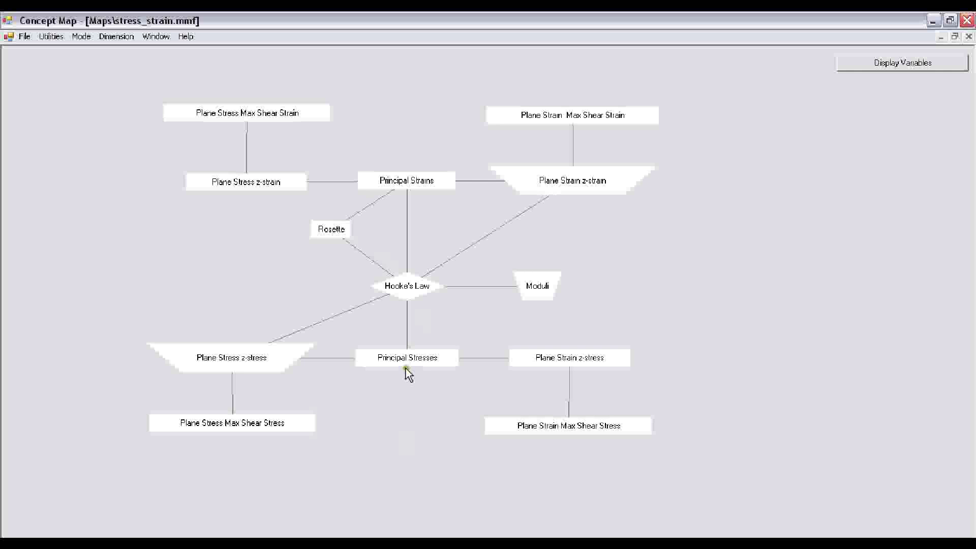
{"action": "mouse_move", "coordinate": [406, 186]}
{"action": "mouse_move", "coordinate": [405, 359]}
{"action": "mouse_move", "coordinate": [536, 286]}
{"action": "left_click", "coordinate": [234, 110]}
{"action": "left_click", "coordinate": [493, 216]}
{"action": "left_click", "coordinate": [578, 99]}
{"action": "left_click", "coordinate": [564, 263]}
{"action": "left_click", "coordinate": [571, 194]}
{"action": "left_click", "coordinate": [562, 113]}
{"action": "left_click", "coordinate": [562, 161]}
{"action": "left_click", "coordinate": [571, 345]}
{"action": "left_click", "coordinate": [229, 109]}
{"action": "left_click", "coordinate": [225, 182]}
{"action": "left_click", "coordinate": [222, 373]}
{"action": "left_click", "coordinate": [216, 243]}
Display the map's Basic Variables in the variable view
{"action": "left_click", "coordinate": [835, 221]}
{"action": "left_click", "coordinate": [894, 61]}
{"action": "right_click", "coordinate": [305, 356]}
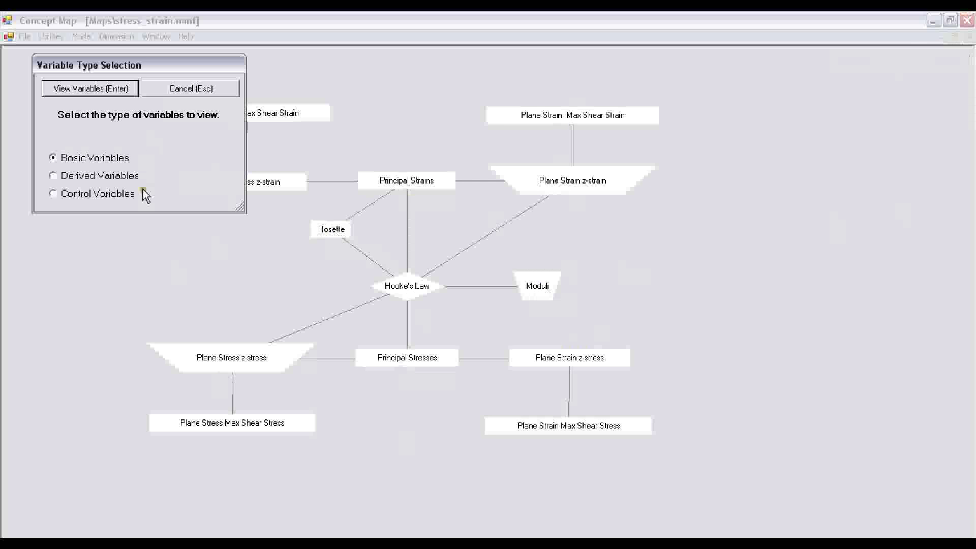
{"action": "left_click", "coordinate": [91, 90]}
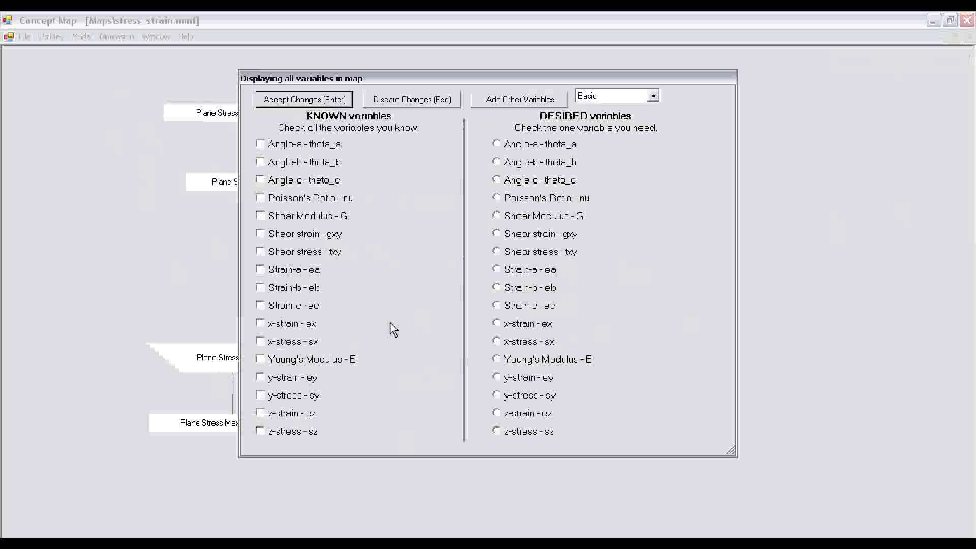
{"action": "left_click", "coordinate": [622, 332]}
{"action": "left_click", "coordinate": [629, 217]}
{"action": "left_click", "coordinate": [497, 144]}
{"action": "left_click", "coordinate": [499, 344]}
{"action": "left_click", "coordinate": [637, 276]}
{"action": "left_click", "coordinate": [497, 233]}
Mark Strain-a/b/c, Angle-a/b/c, Poisson's Ratio and Shear Modulus as known
{"action": "left_click", "coordinate": [260, 270]}
{"action": "left_click", "coordinate": [259, 288]}
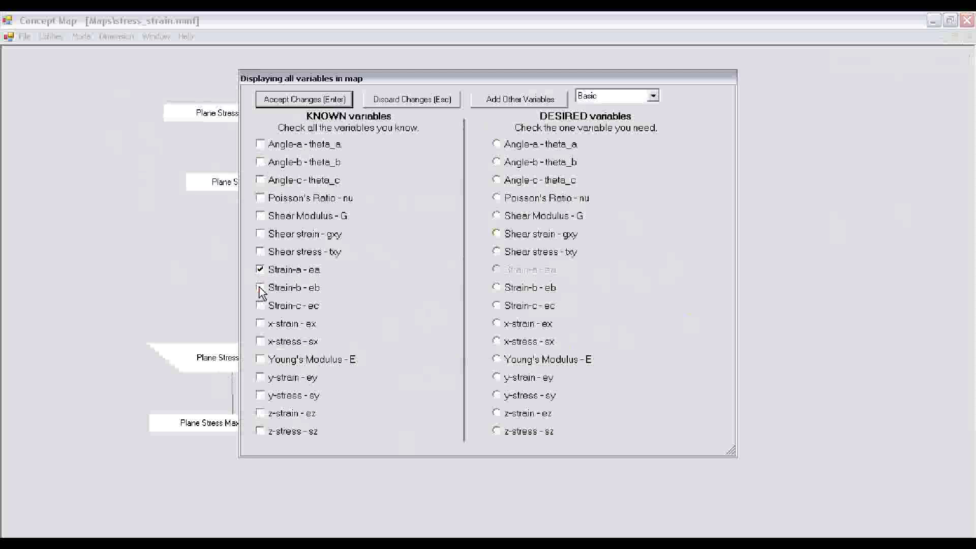
{"action": "left_click", "coordinate": [259, 288]}
{"action": "left_click", "coordinate": [260, 306]}
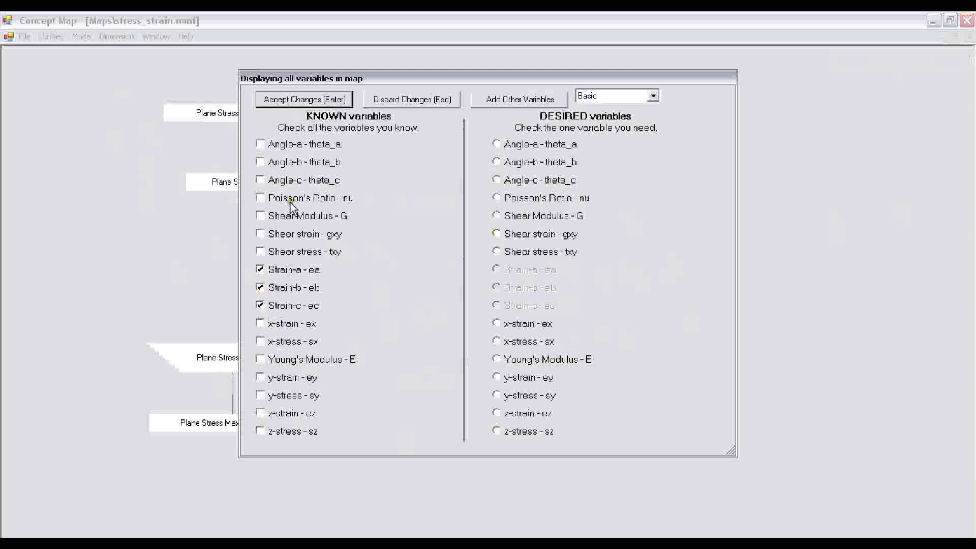
{"action": "left_click", "coordinate": [259, 144]}
{"action": "left_click", "coordinate": [260, 162]}
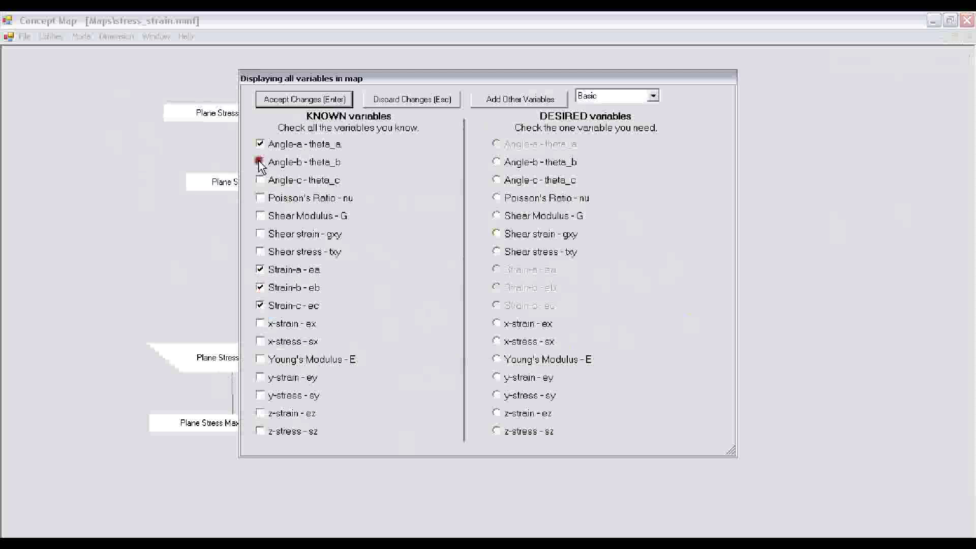
{"action": "left_click", "coordinate": [260, 180]}
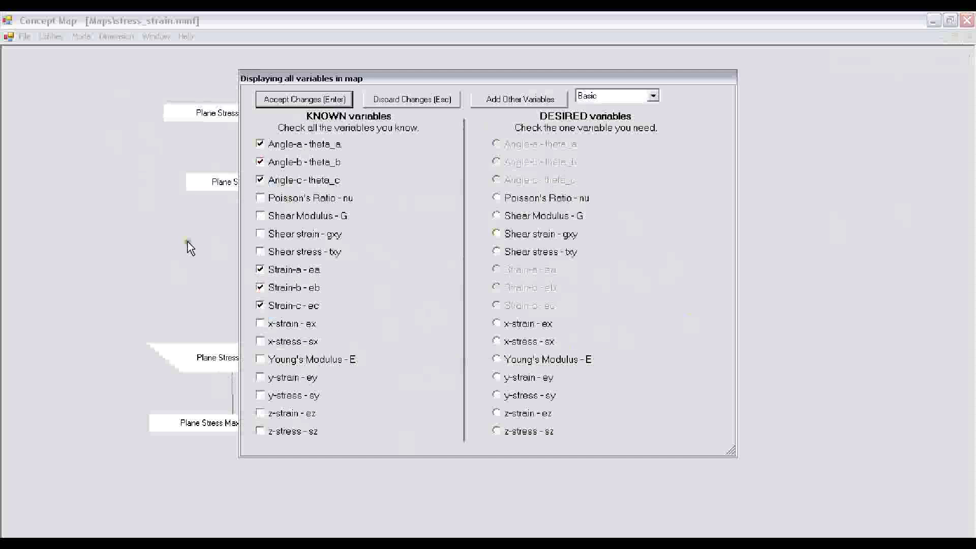
{"action": "left_click", "coordinate": [260, 200]}
{"action": "left_click", "coordinate": [259, 216]}
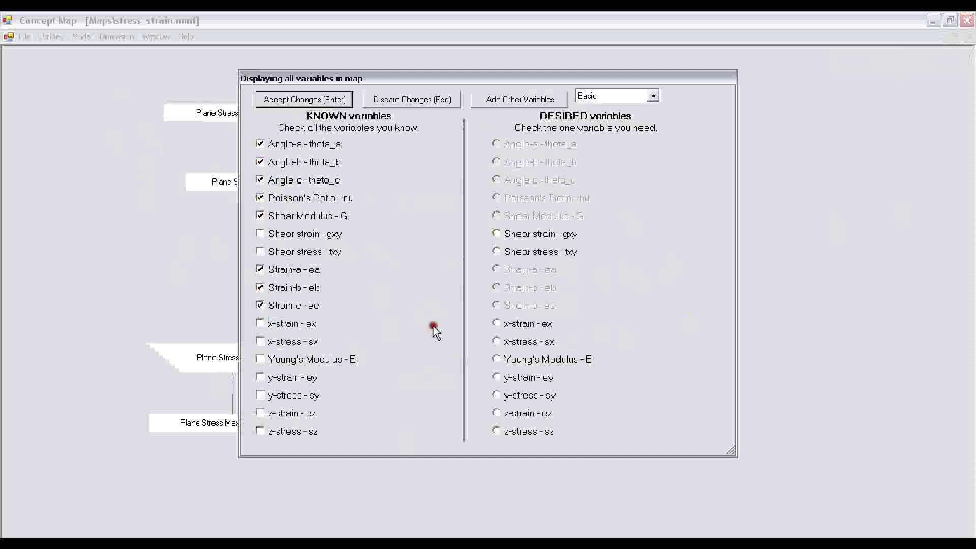
{"action": "left_click", "coordinate": [653, 96]}
{"action": "left_click", "coordinate": [654, 97]}
Add the Derived variables and make maximum shear stress tmax the desired variable
{"action": "left_click", "coordinate": [627, 118]}
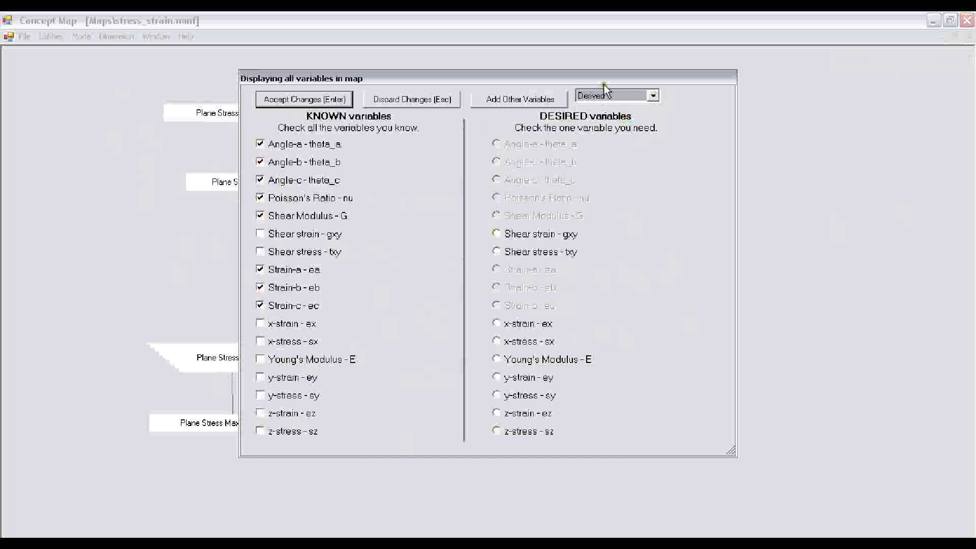
{"action": "left_click", "coordinate": [508, 99]}
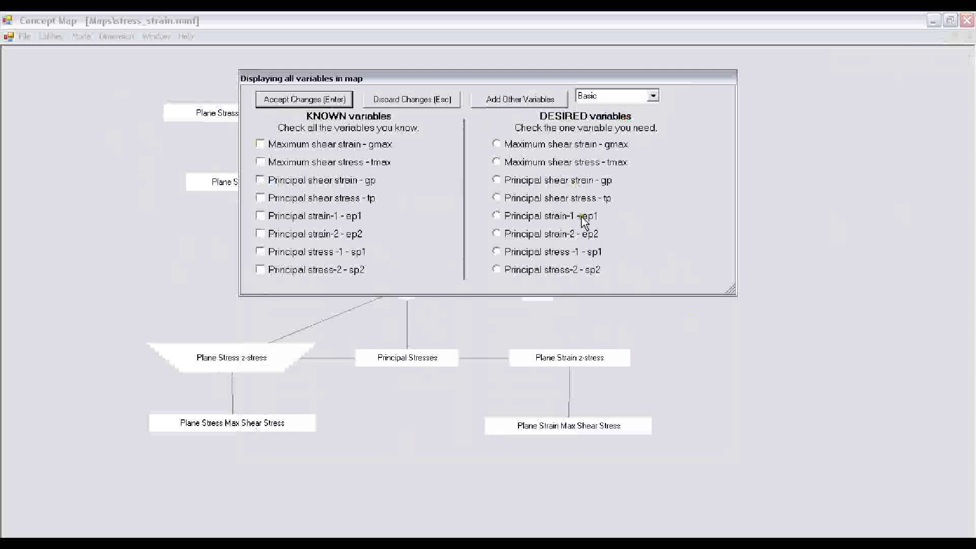
{"action": "left_click", "coordinate": [497, 163]}
{"action": "left_click", "coordinate": [644, 215]}
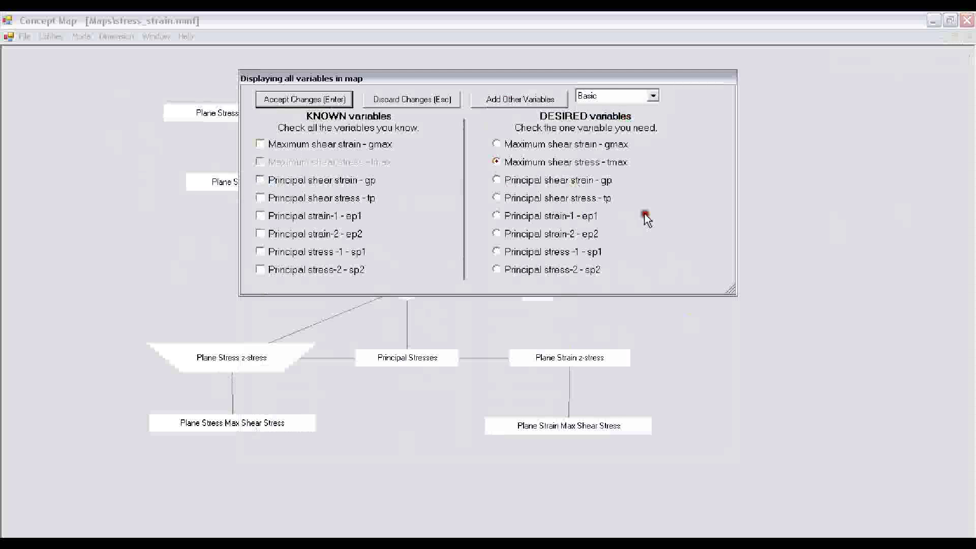
Add Control variables, mark Plane Stress Control as known, and accept the changes
{"action": "left_click", "coordinate": [653, 96]}
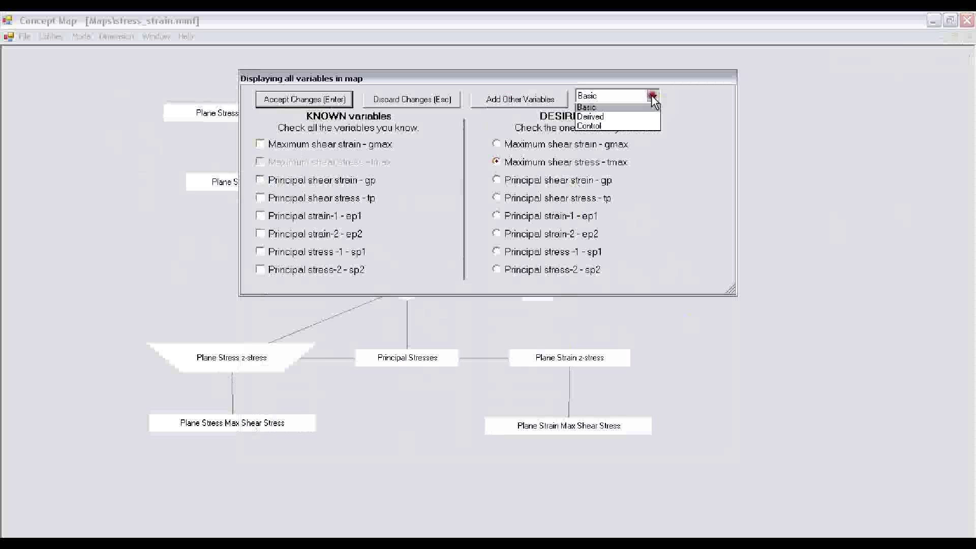
{"action": "left_click", "coordinate": [615, 127]}
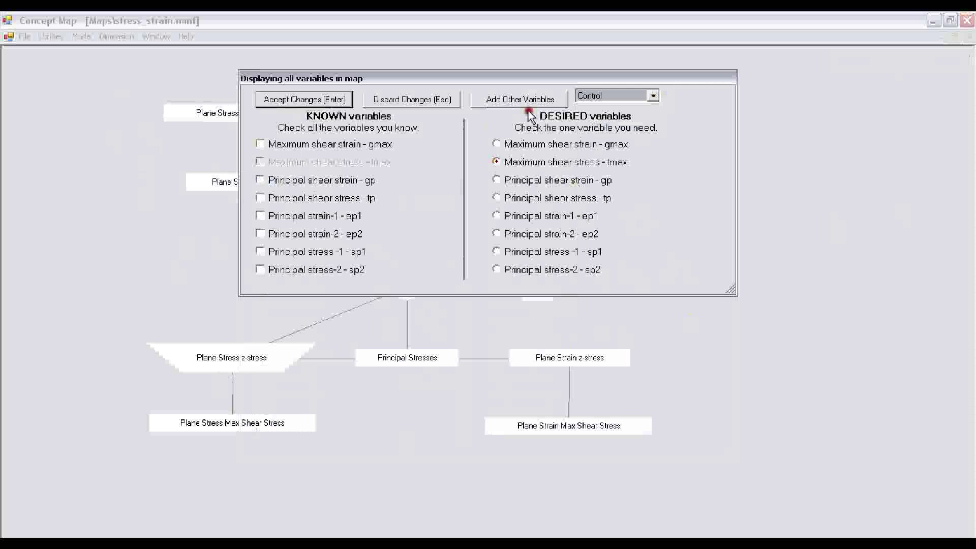
{"action": "left_click", "coordinate": [509, 100]}
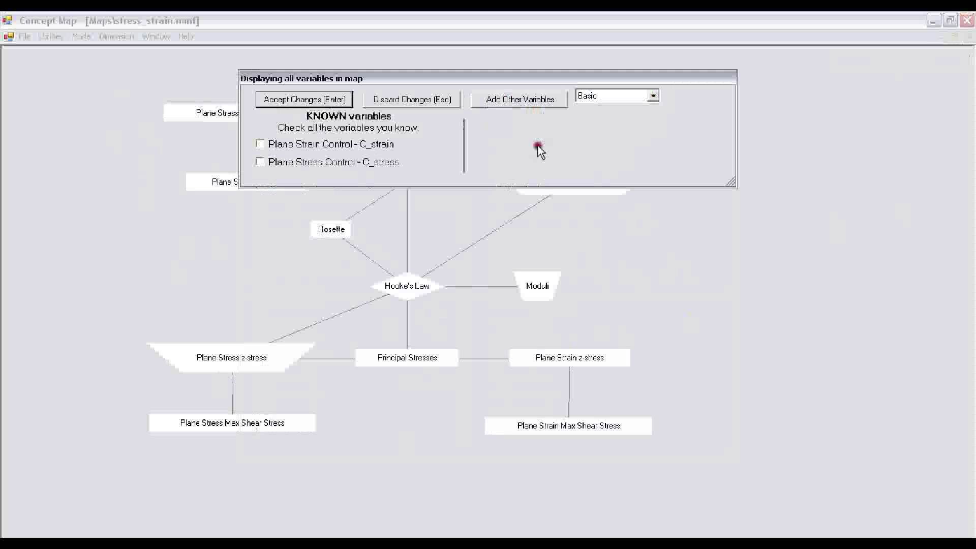
{"action": "left_click", "coordinate": [255, 163]}
{"action": "left_click", "coordinate": [261, 175]}
{"action": "left_click", "coordinate": [260, 162]}
{"action": "left_click", "coordinate": [320, 286]}
{"action": "left_click", "coordinate": [297, 101]}
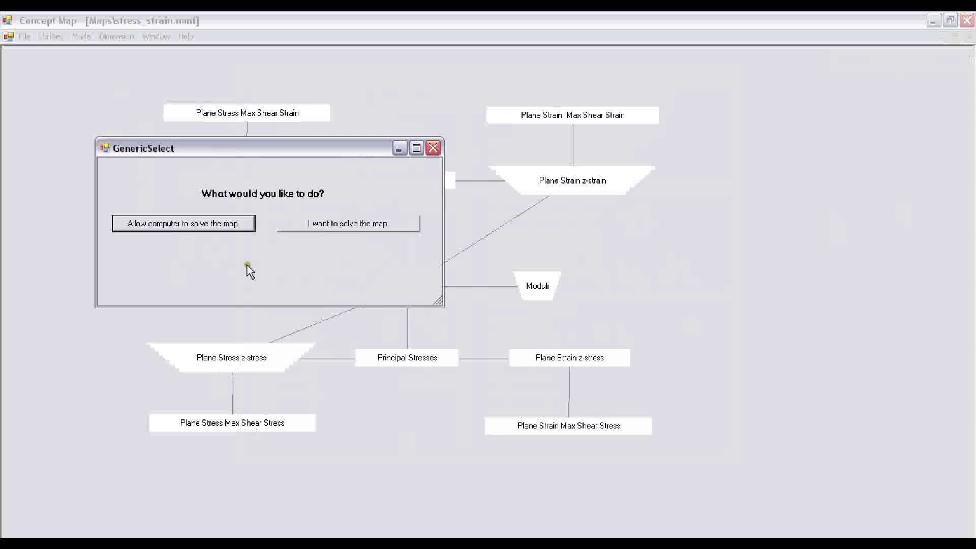
Have the computer solve the map and apply Path 1 from the 4 solutions found
{"action": "left_click", "coordinate": [173, 228]}
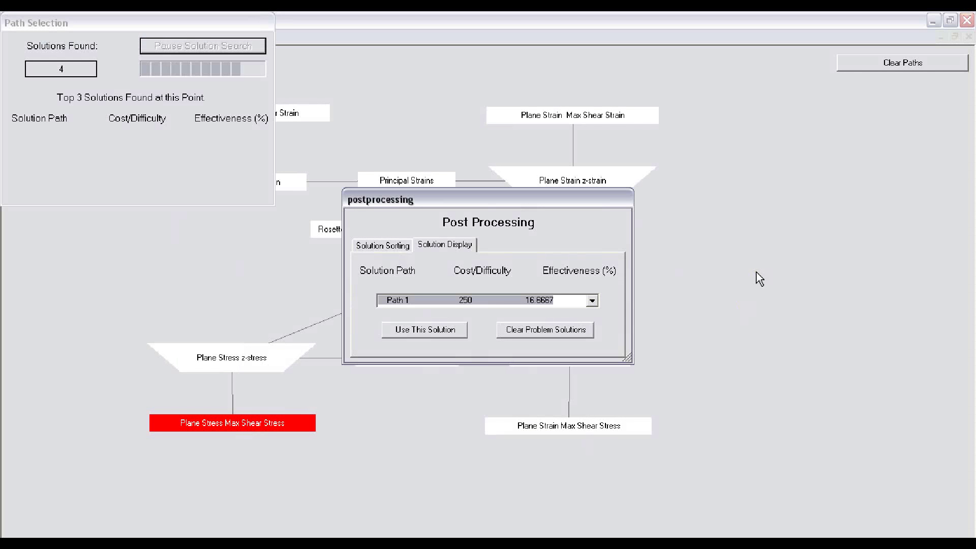
{"action": "left_click", "coordinate": [592, 301]}
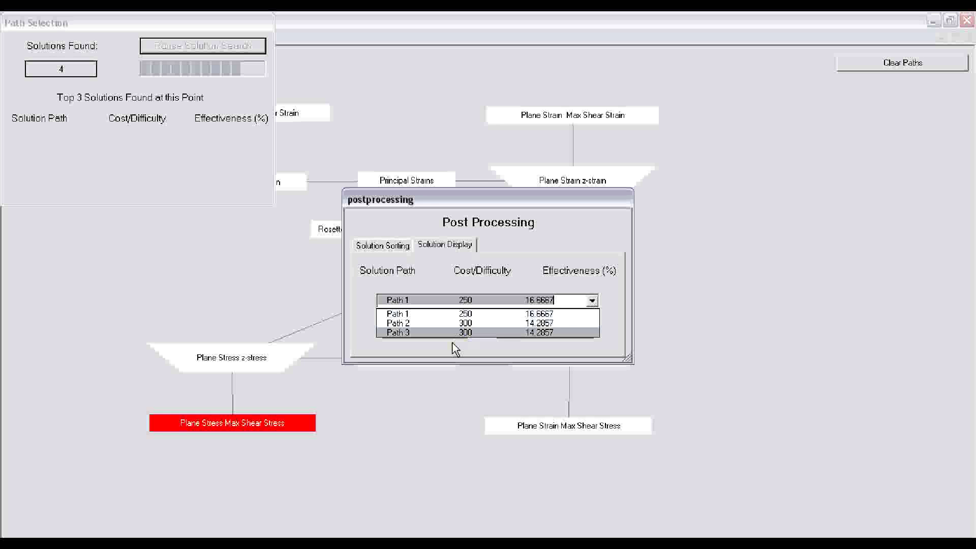
{"action": "left_click", "coordinate": [398, 314]}
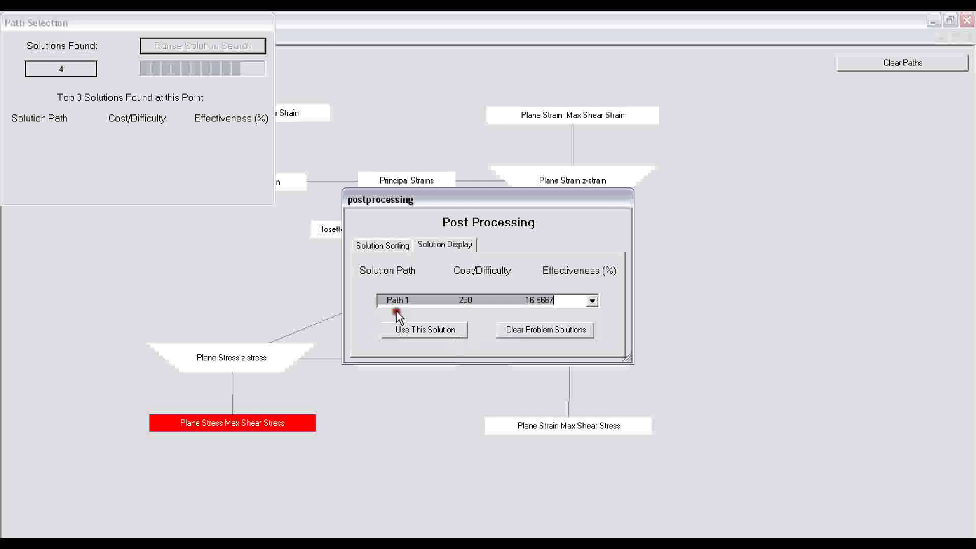
{"action": "left_click", "coordinate": [425, 331]}
Return to the full concept map and show More Info for the Moduli node, E = 2G(1+ν)
{"action": "left_click", "coordinate": [437, 96]}
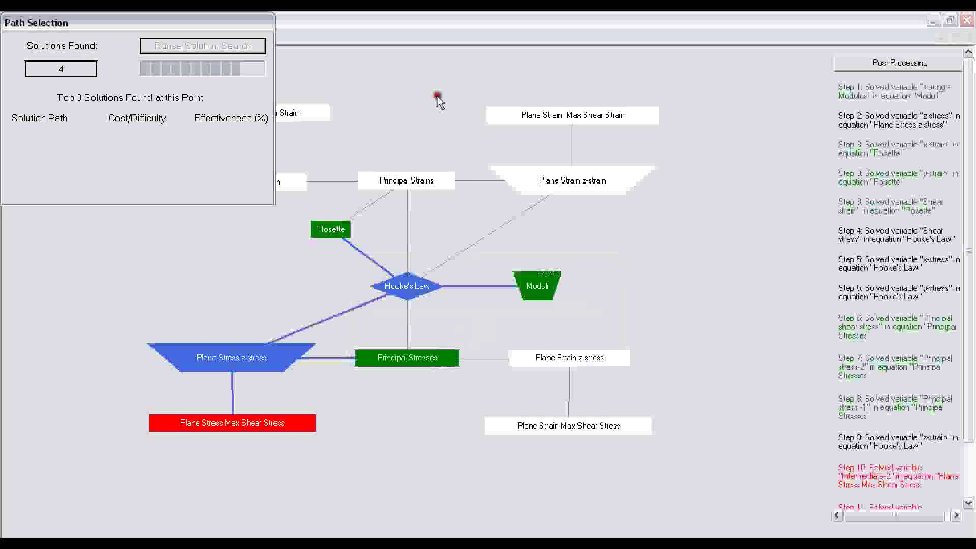
{"action": "left_click", "coordinate": [196, 275]}
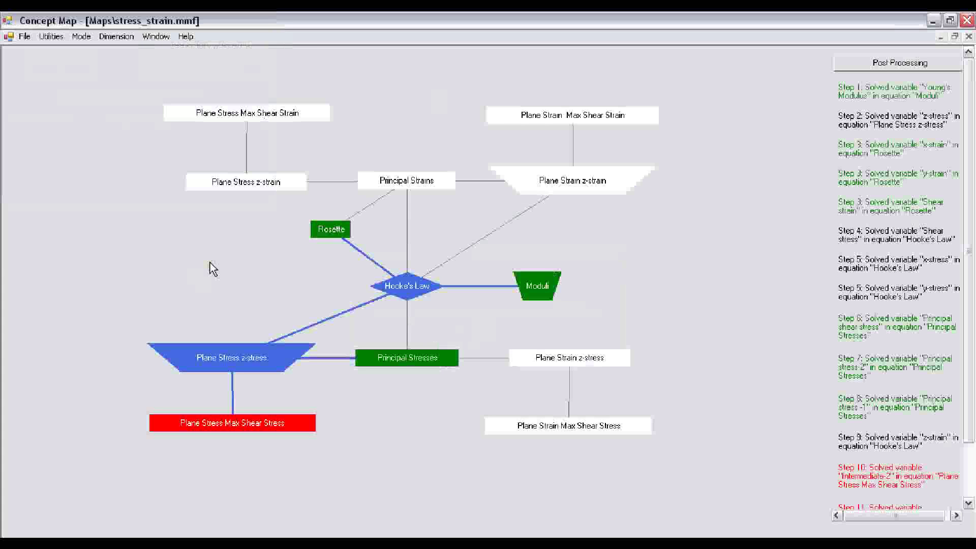
{"action": "left_click", "coordinate": [411, 308]}
{"action": "left_click", "coordinate": [356, 295]}
{"action": "left_click", "coordinate": [403, 365]}
{"action": "left_click", "coordinate": [611, 379]}
{"action": "left_click", "coordinate": [814, 77]}
{"action": "left_click", "coordinate": [825, 386]}
{"action": "left_click", "coordinate": [822, 438]}
{"action": "left_click", "coordinate": [685, 265]}
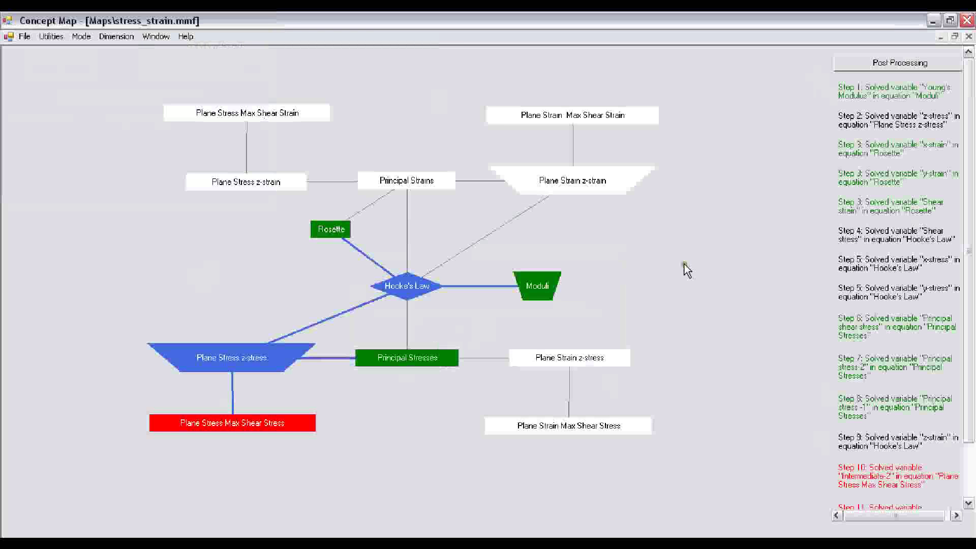
{"action": "right_click", "coordinate": [537, 284]}
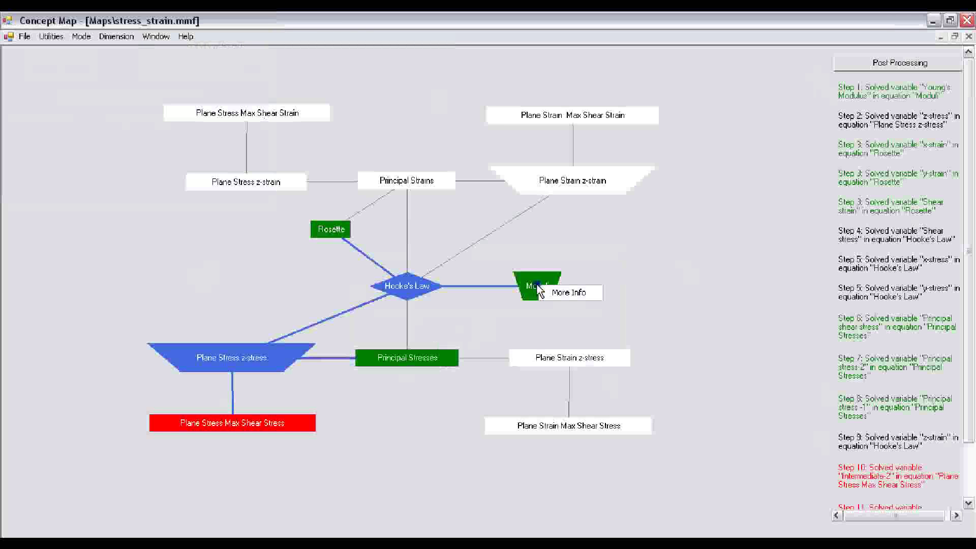
{"action": "left_click", "coordinate": [570, 293]}
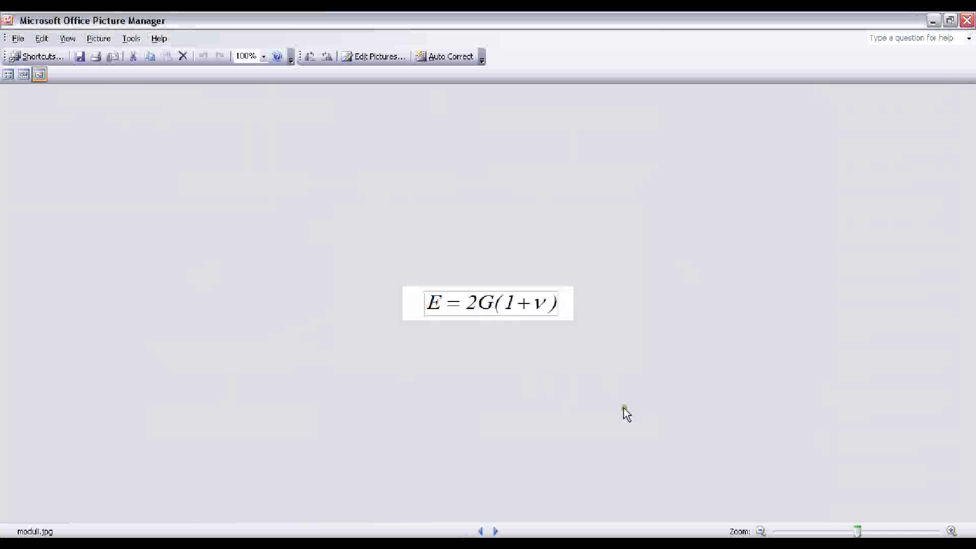
Close the moduli.jpg picture with Alt+F4 to get back to the concept map
{"action": "key", "text": "alt+F4"}
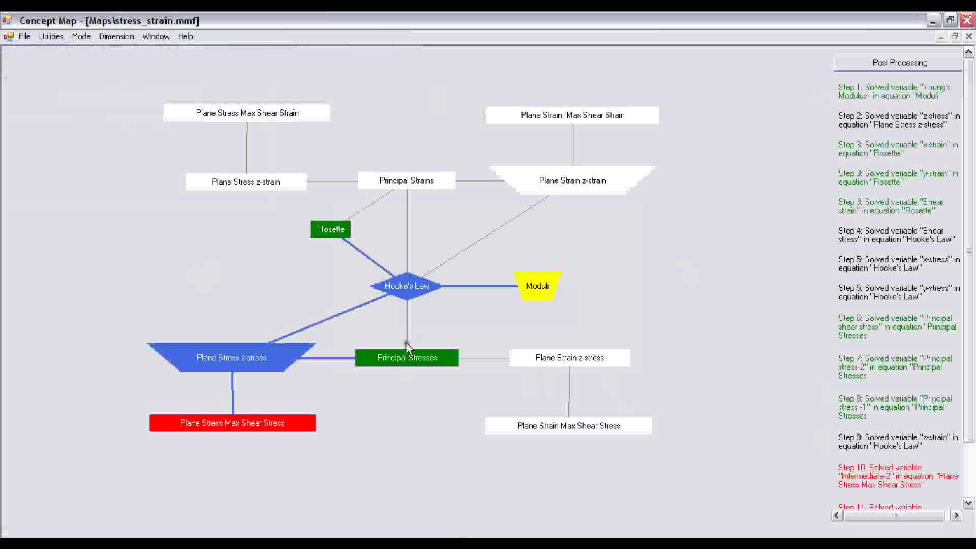
Request More Info for the Hooke's Law node
{"action": "right_click", "coordinate": [408, 292]}
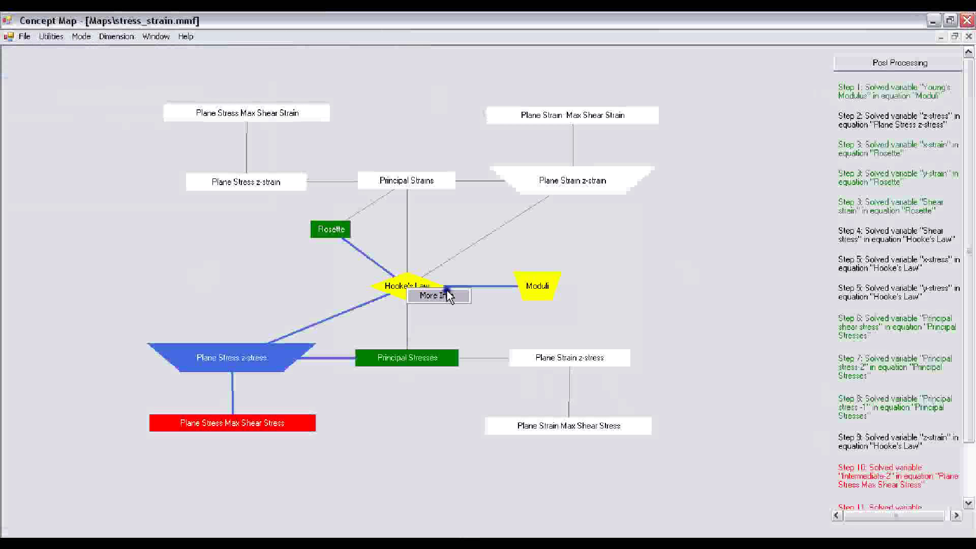
{"action": "left_click", "coordinate": [444, 294]}
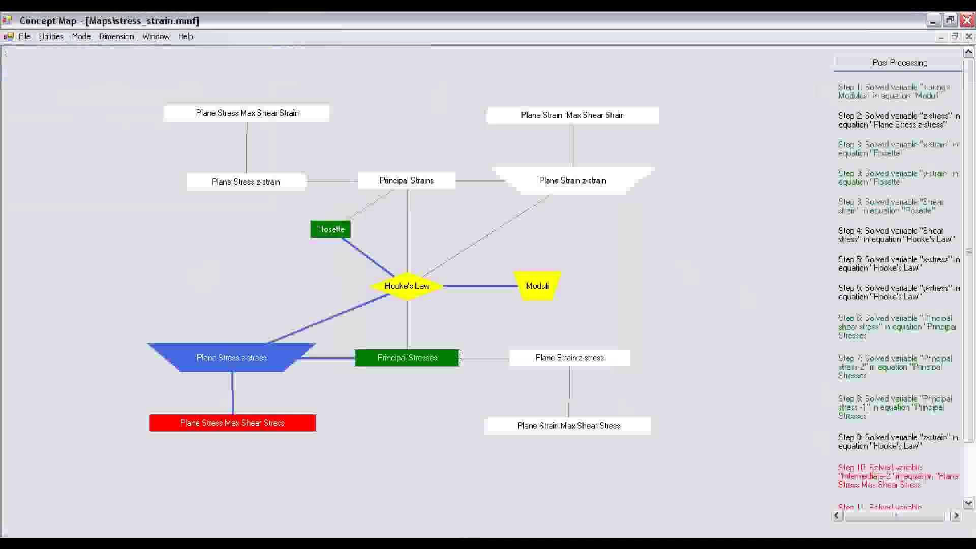
{"action": "left_click", "coordinate": [633, 318]}
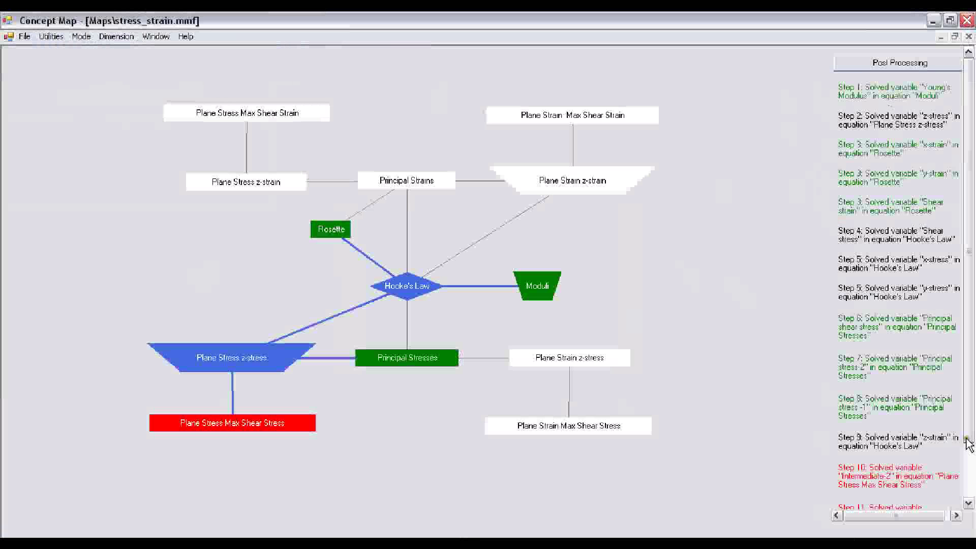
{"action": "left_click_drag", "start_coordinate": [968, 444], "coordinate": [969, 506]}
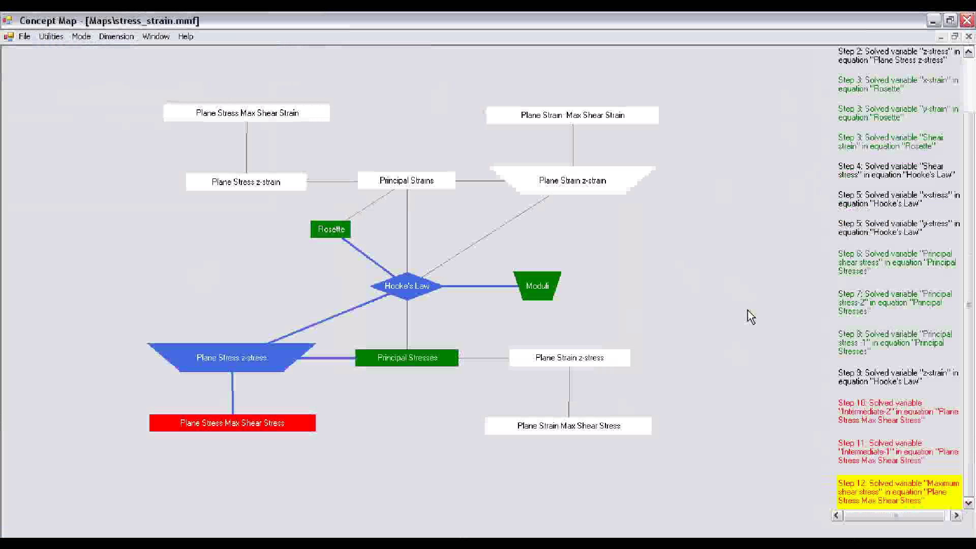
{"action": "left_click_drag", "start_coordinate": [970, 141], "coordinate": [794, 114]}
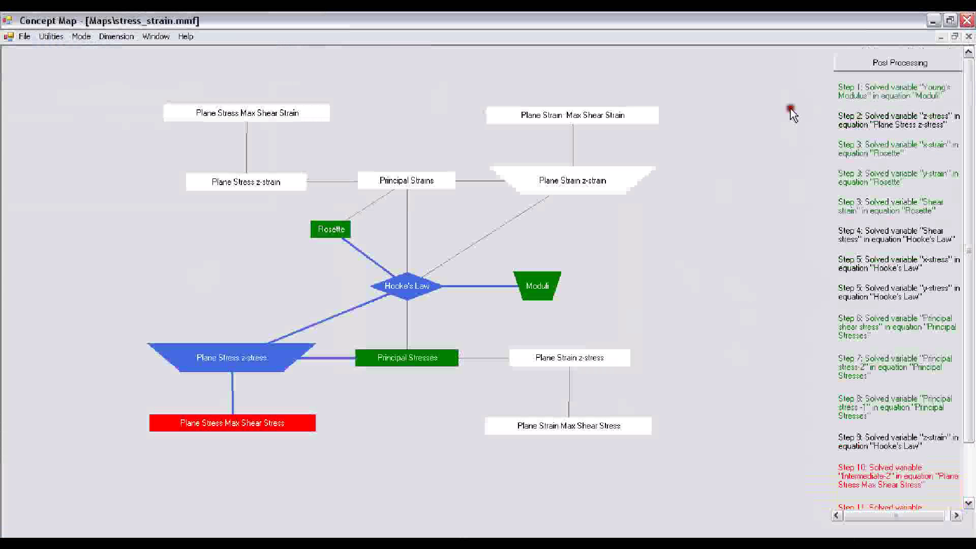
{"action": "left_click", "coordinate": [882, 96]}
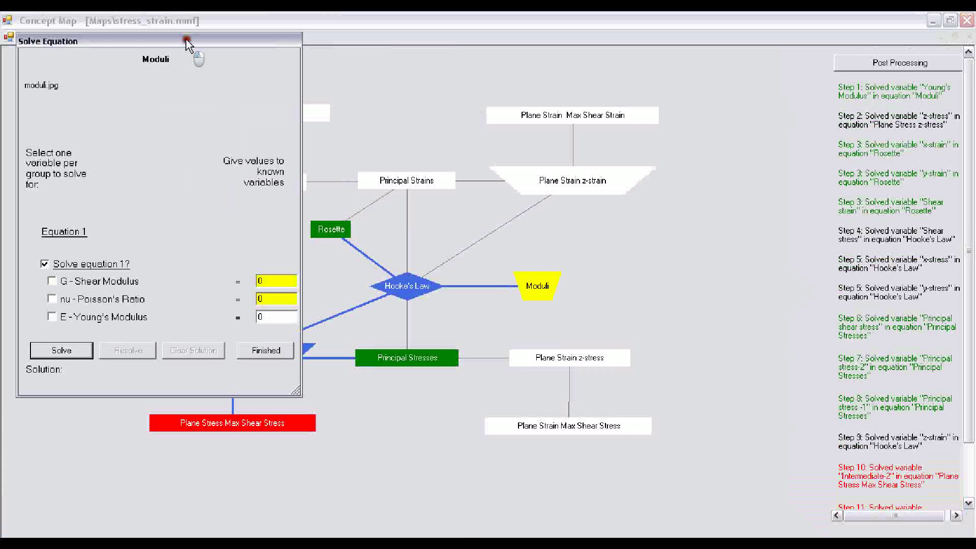
{"action": "left_click_drag", "start_coordinate": [192, 39], "coordinate": [358, 71]}
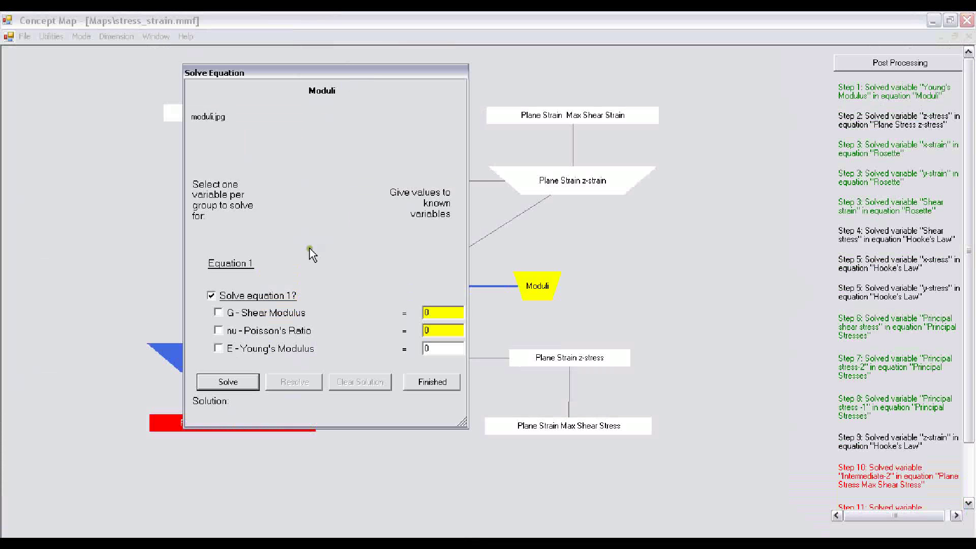
{"action": "left_click", "coordinate": [423, 332]}
{"action": "left_click", "coordinate": [440, 312]}
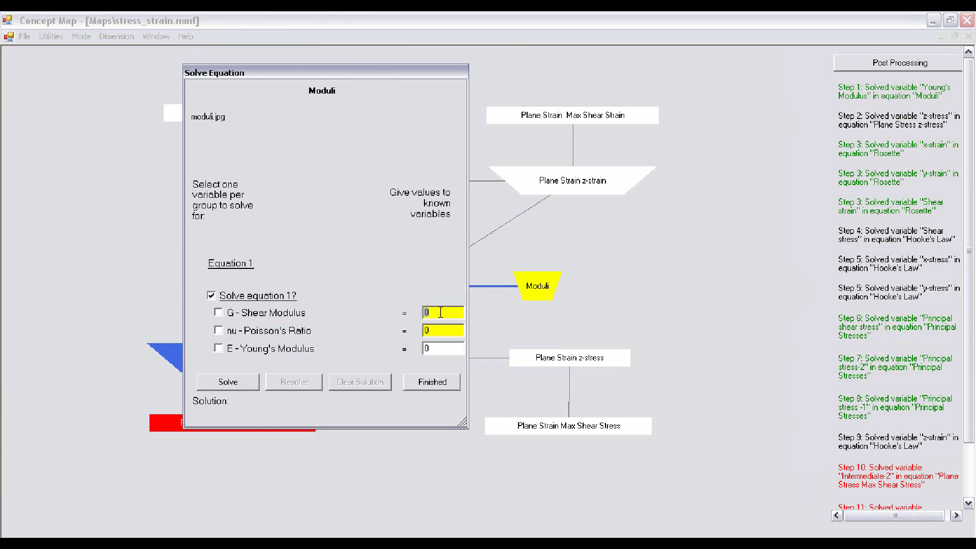
{"action": "type", "text": "500.0e9"}
{"action": "double_click", "coordinate": [437, 327]}
{"action": "type", "text": ".25"}
{"action": "left_click", "coordinate": [218, 348]}
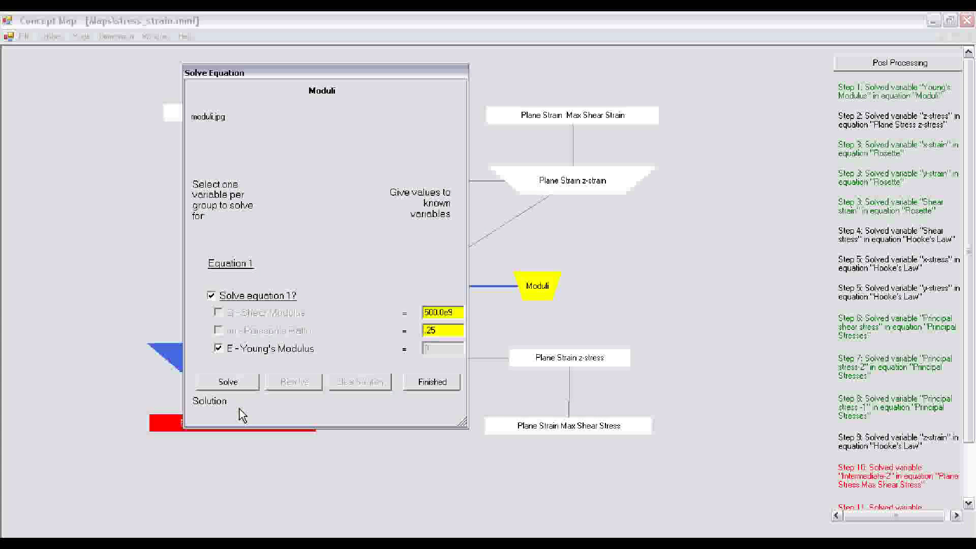
{"action": "left_click", "coordinate": [229, 383]}
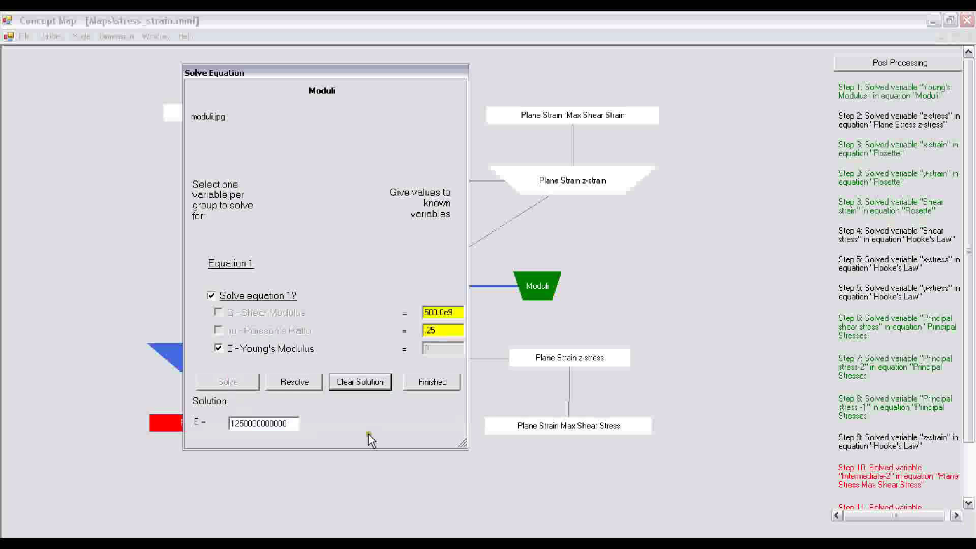
{"action": "left_click", "coordinate": [338, 430]}
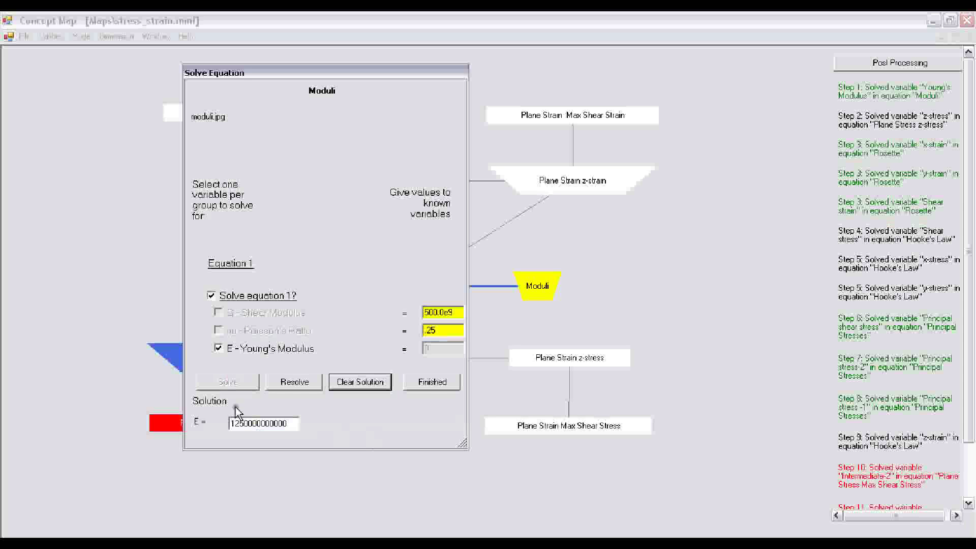
Close Moduli, then solve the Plane Stress z-stress equation for sz, obtaining sz = 0
{"action": "left_click", "coordinate": [432, 382]}
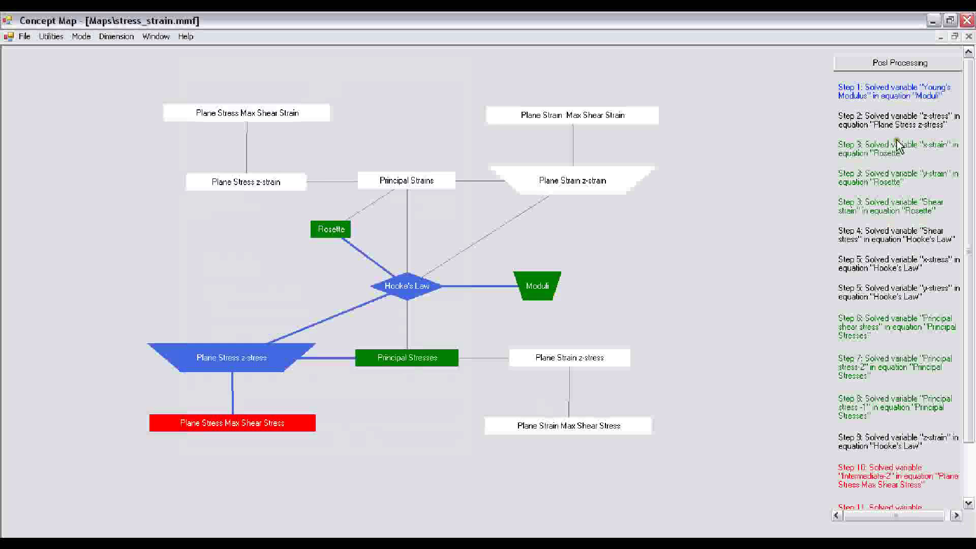
{"action": "left_click", "coordinate": [887, 125]}
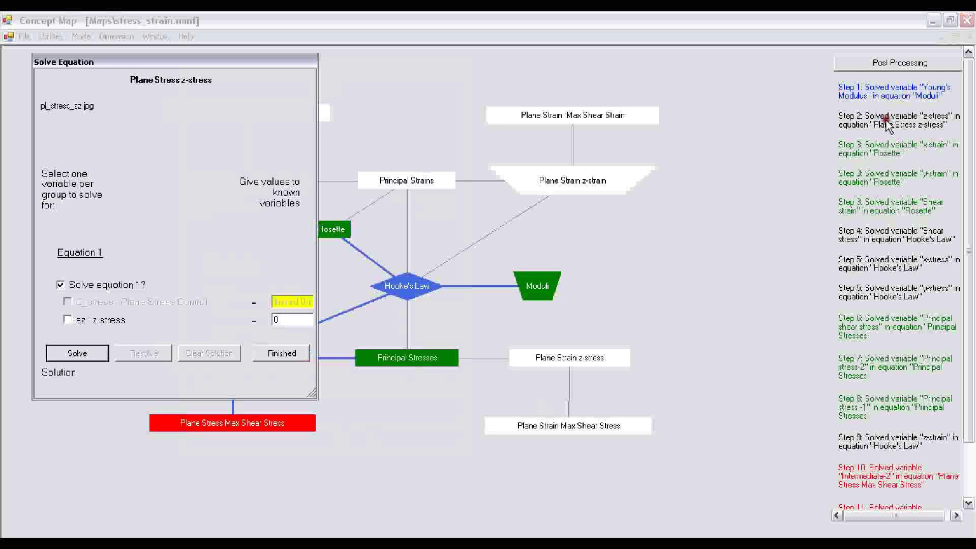
{"action": "left_click", "coordinate": [68, 320]}
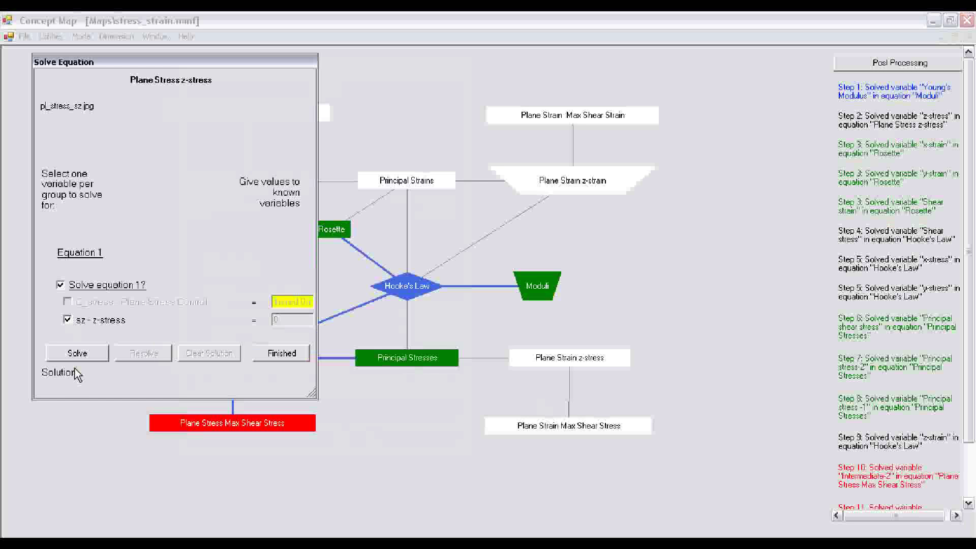
{"action": "left_click", "coordinate": [189, 135]}
{"action": "left_click", "coordinate": [77, 354]}
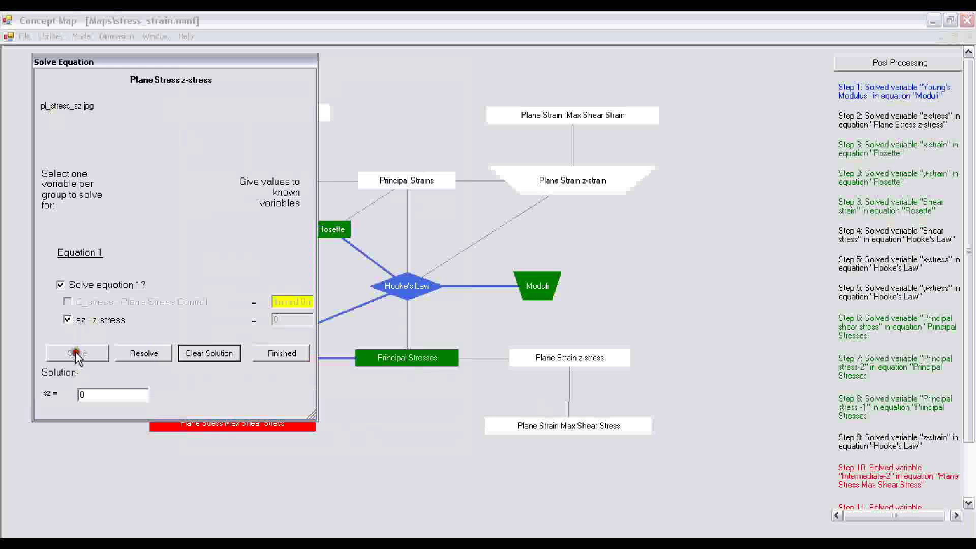
{"action": "left_click", "coordinate": [94, 397]}
{"action": "left_click", "coordinate": [281, 353]}
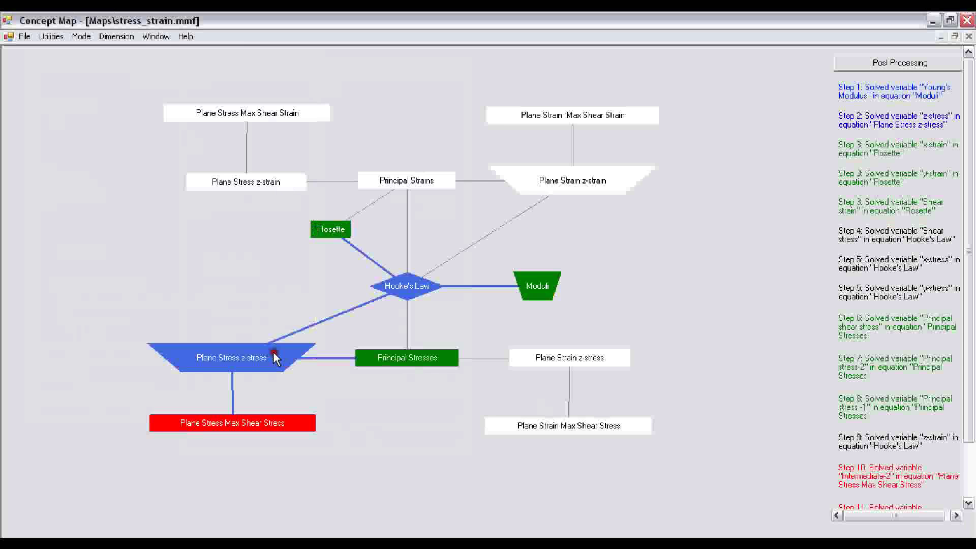
Open the Step 3 Rosette simultaneous equations and move the dialog further right
{"action": "left_click", "coordinate": [874, 161]}
{"action": "left_click", "coordinate": [869, 146]}
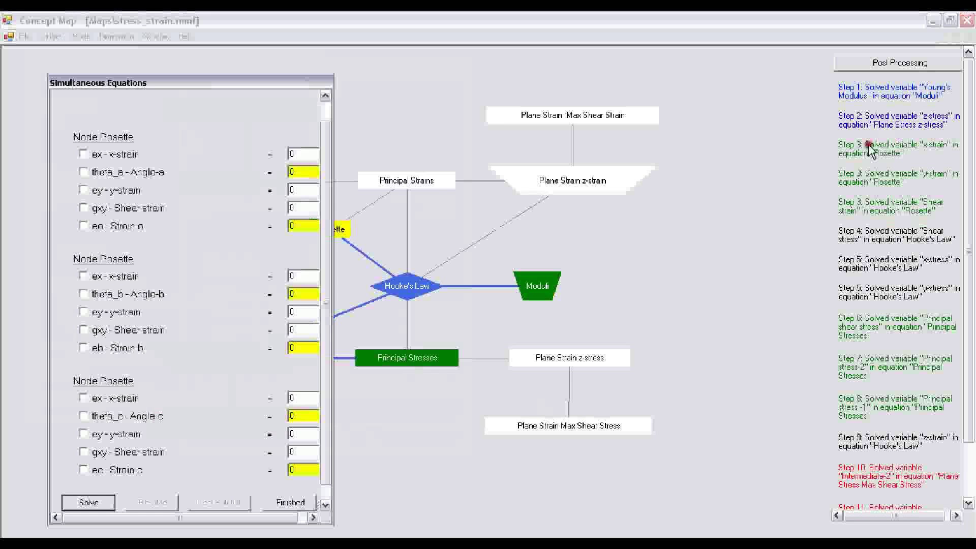
{"action": "left_click", "coordinate": [274, 58]}
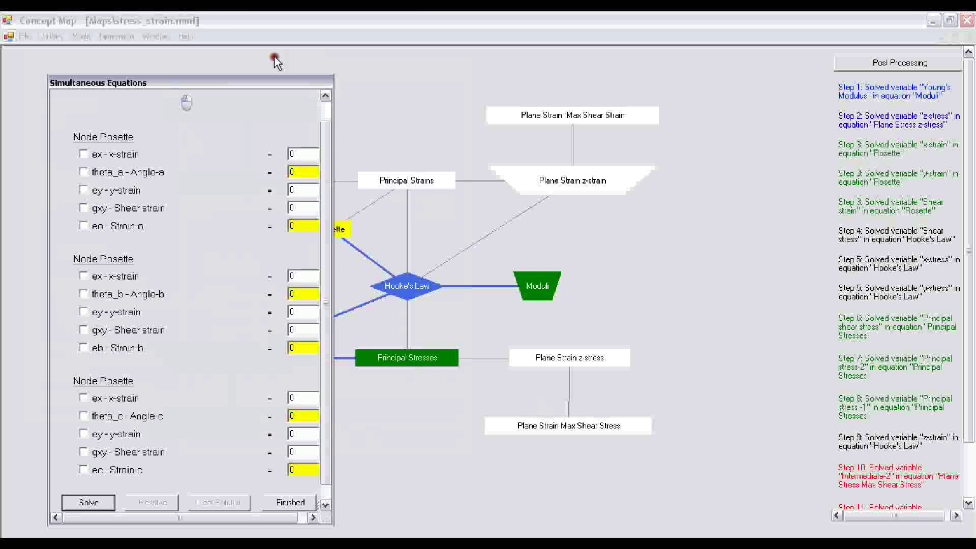
{"action": "left_click_drag", "start_coordinate": [275, 82], "coordinate": [378, 58]}
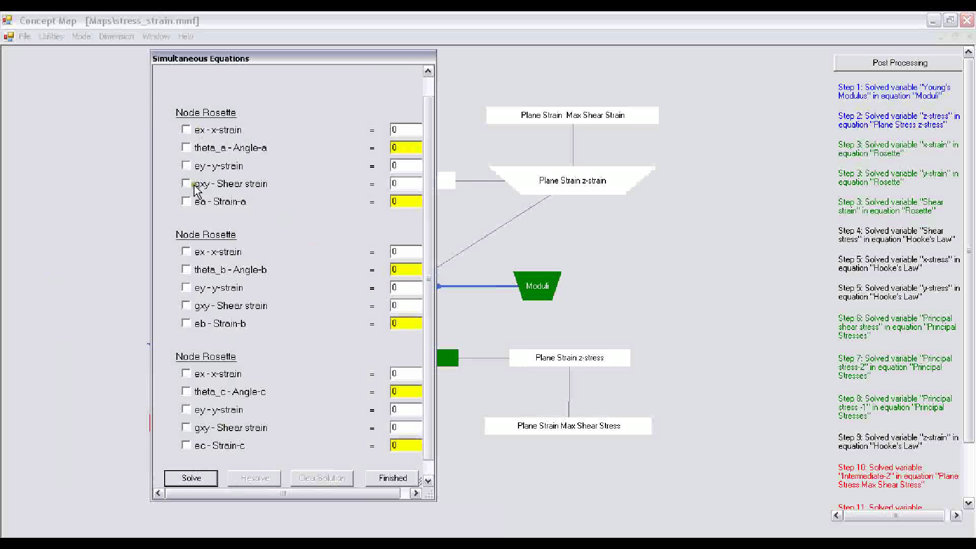
Mark ex, ey and gxy as unknowns in all three rosette equations
{"action": "left_click", "coordinate": [187, 130]}
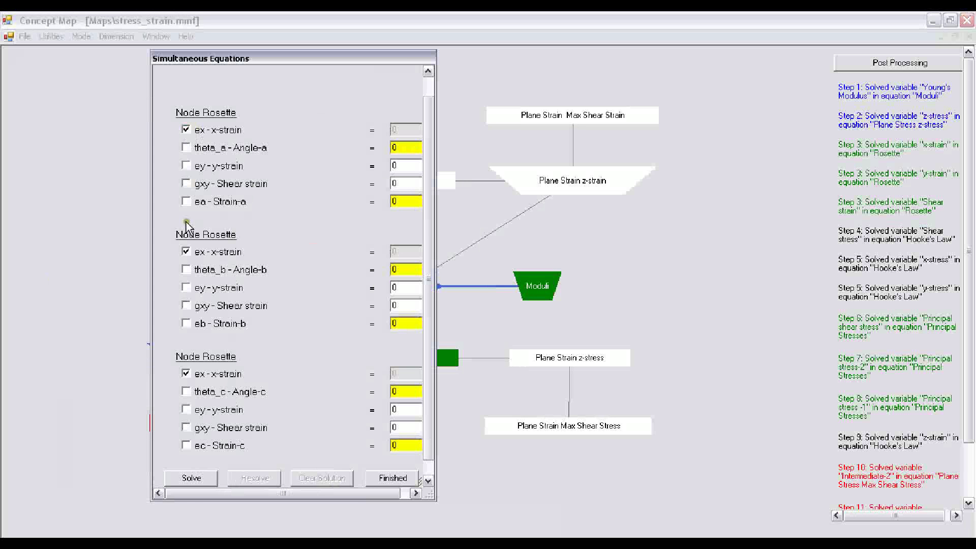
{"action": "left_click", "coordinate": [186, 166]}
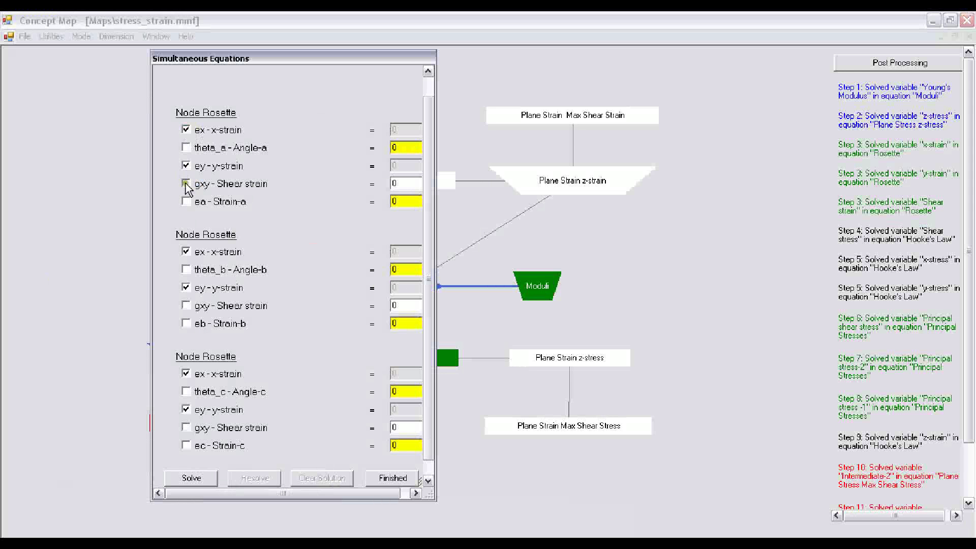
{"action": "left_click", "coordinate": [186, 184]}
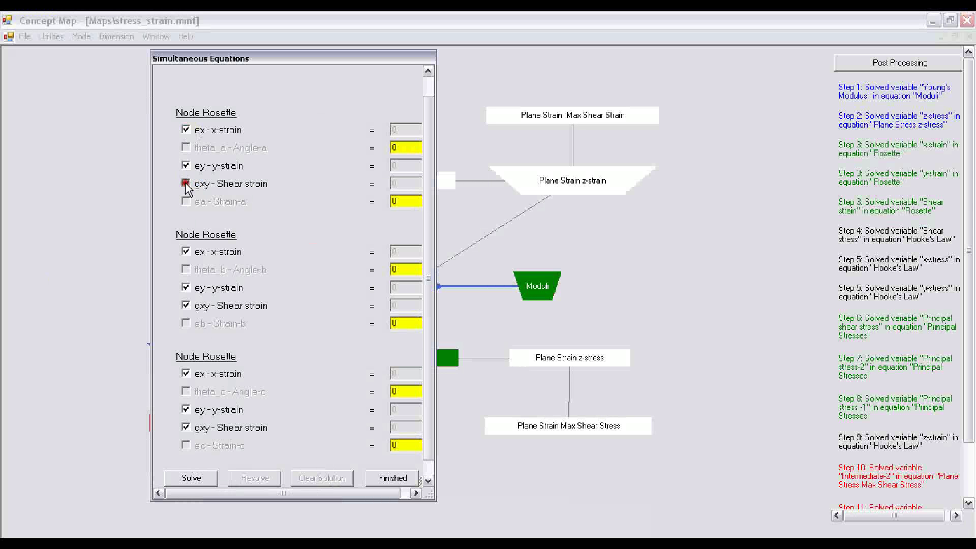
{"action": "left_click", "coordinate": [404, 146]}
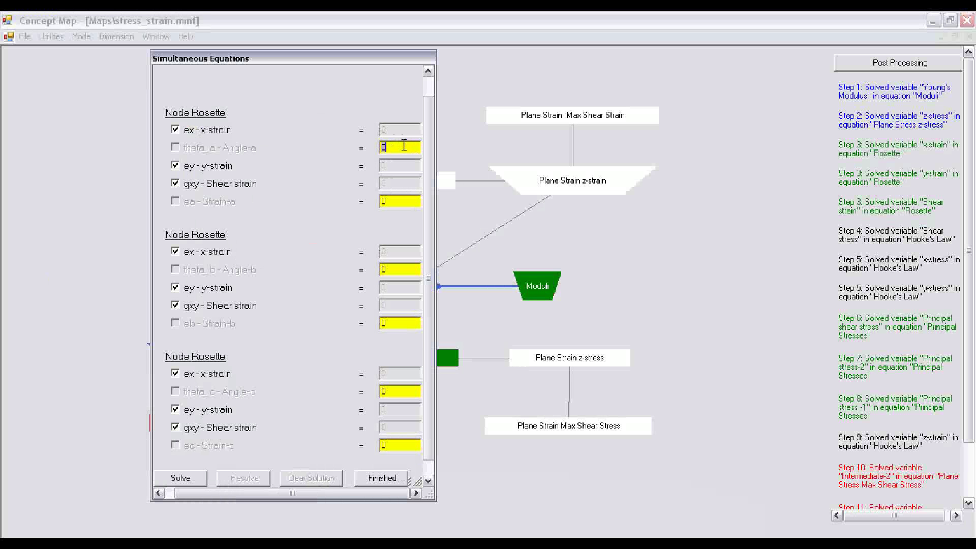
Enter gauges a and b: angles 30 and 60, strains 200.0e-6 and -300.0e-6
{"action": "type", "text": "30"}
{"action": "left_click", "coordinate": [391, 201]}
{"action": "type", "text": "200.0e-6"}
{"action": "double_click", "coordinate": [393, 268]}
{"action": "type", "text": "60"}
{"action": "double_click", "coordinate": [397, 324]}
{"action": "type", "text": "-300.0e-6"}
Enter gauge c with angle 120 and strain 700.0e-6
{"action": "double_click", "coordinate": [392, 390]}
{"action": "type", "text": "1"}
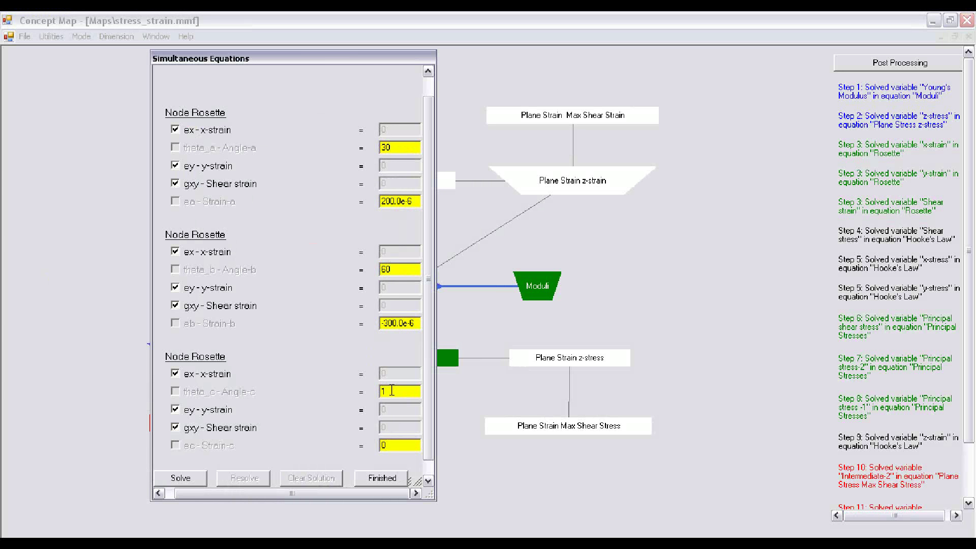
{"action": "type", "text": "20"}
{"action": "left_click", "coordinate": [388, 446]}
{"action": "type", "text": "700.0e-6"}
{"action": "left_click", "coordinate": [429, 364]}
{"action": "left_click_drag", "start_coordinate": [429, 364], "coordinate": [429, 399]}
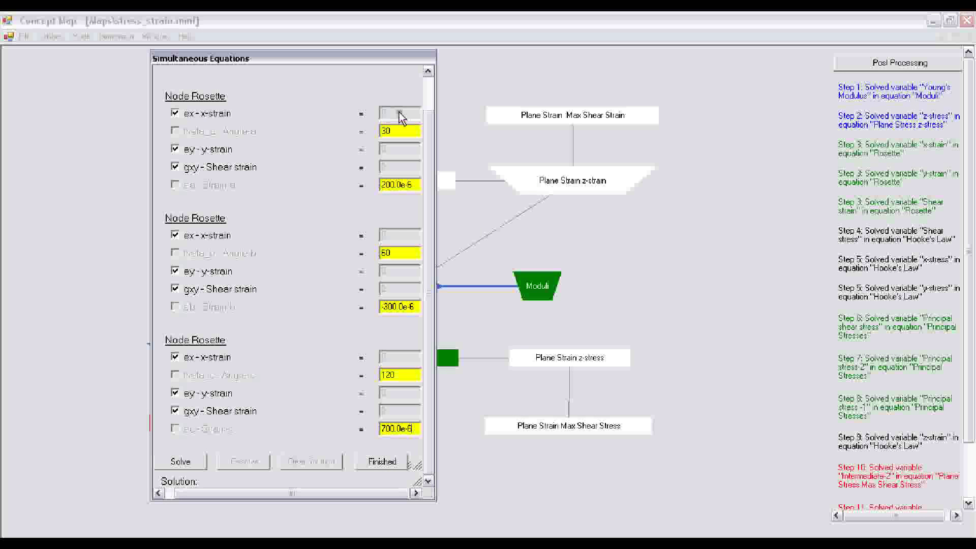
Solve the rosette equations (ex = 0.0013050054364, ey = 0.00067806827892, gxy = 0.00282722428436) and finish
{"action": "left_click", "coordinate": [168, 463]}
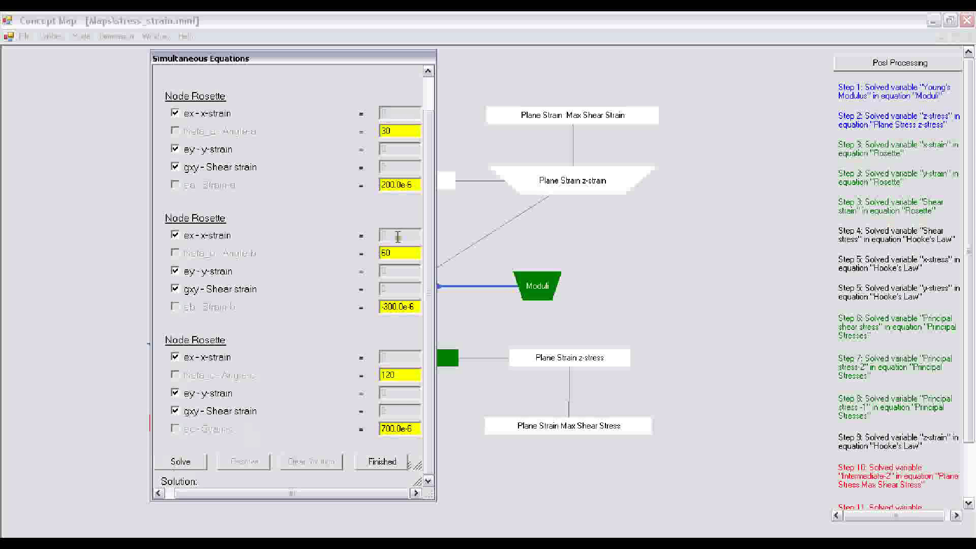
{"action": "left_click", "coordinate": [181, 462]}
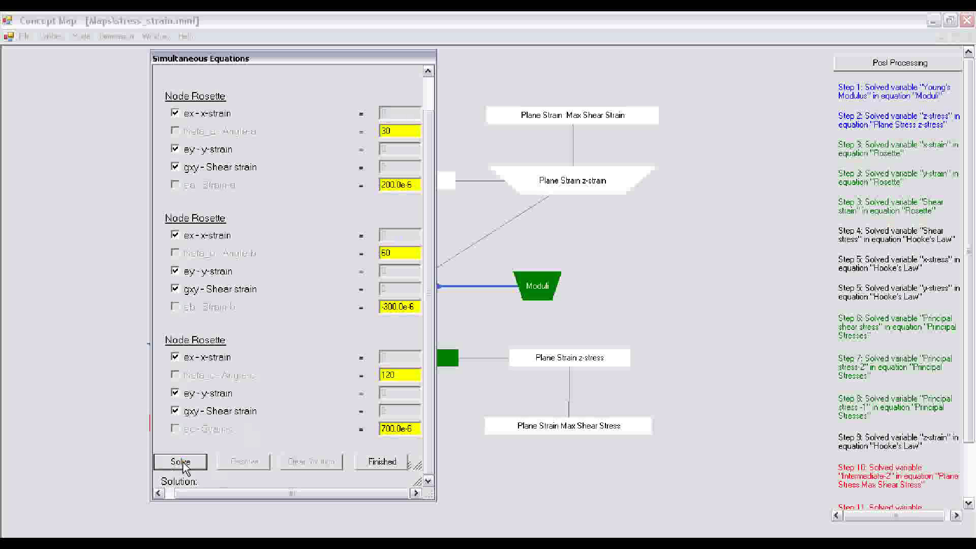
{"action": "left_click", "coordinate": [181, 462]}
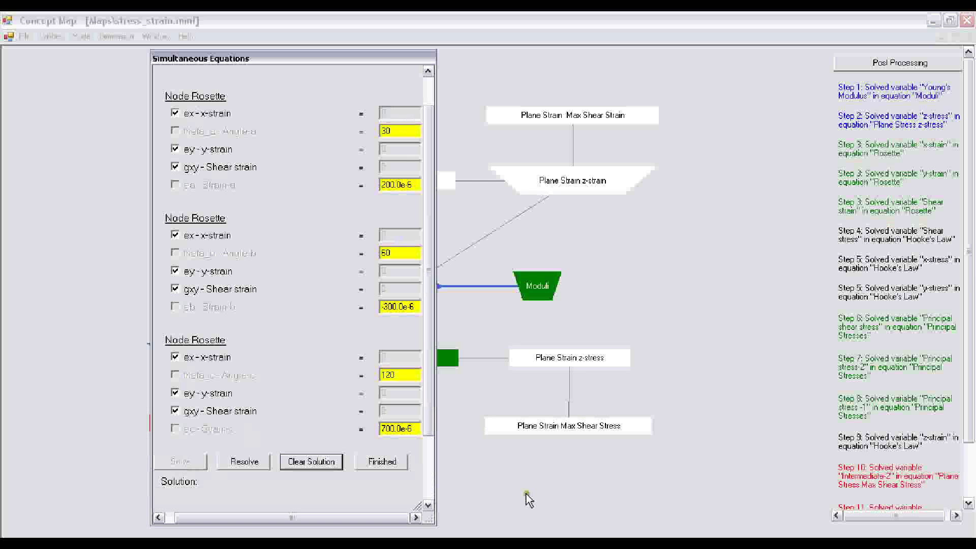
{"action": "left_click", "coordinate": [427, 418]}
{"action": "left_click_drag", "start_coordinate": [427, 418], "coordinate": [427, 488]}
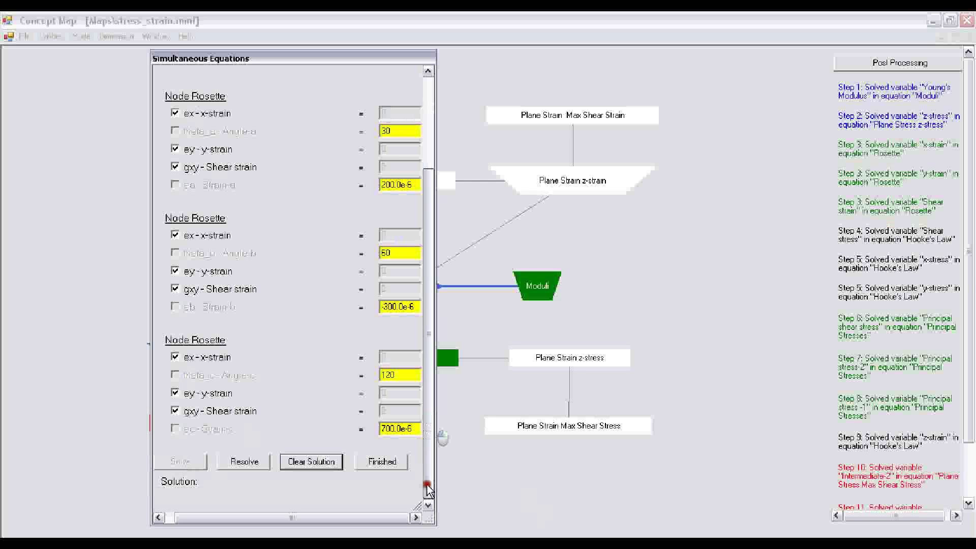
{"action": "left_click", "coordinate": [245, 474]}
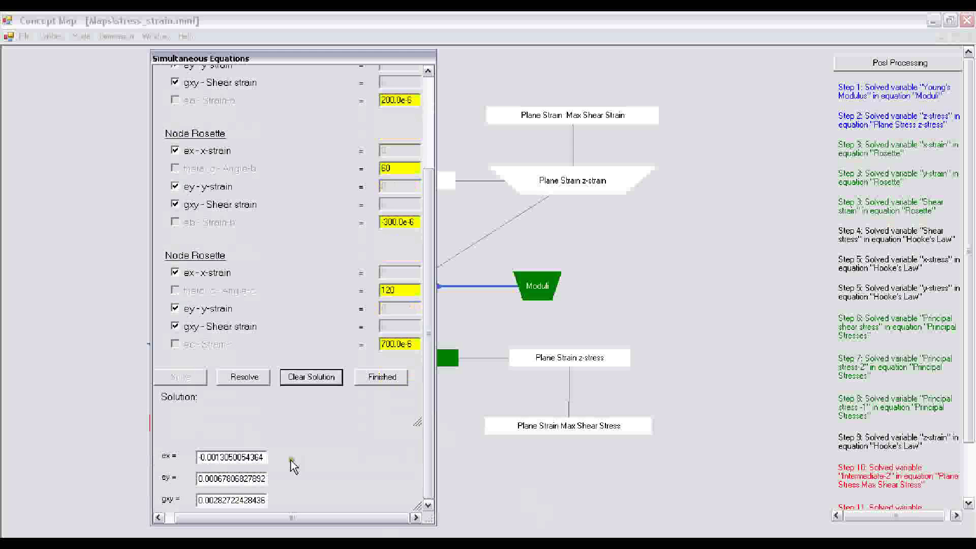
{"action": "left_click", "coordinate": [383, 378]}
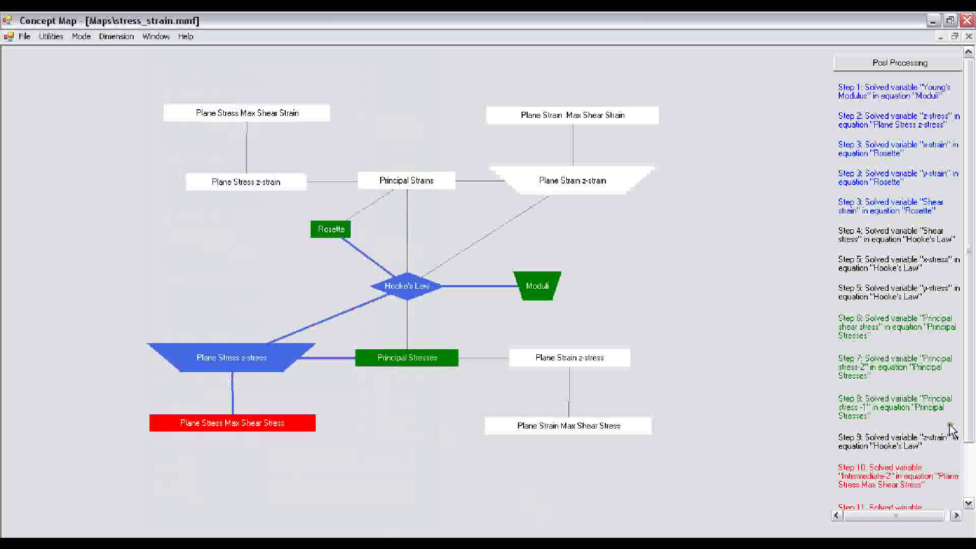
Open the Step 4 Hooke's Law equations and choose txy as equation 4's unknown
{"action": "left_click", "coordinate": [882, 235]}
{"action": "left_click", "coordinate": [853, 238]}
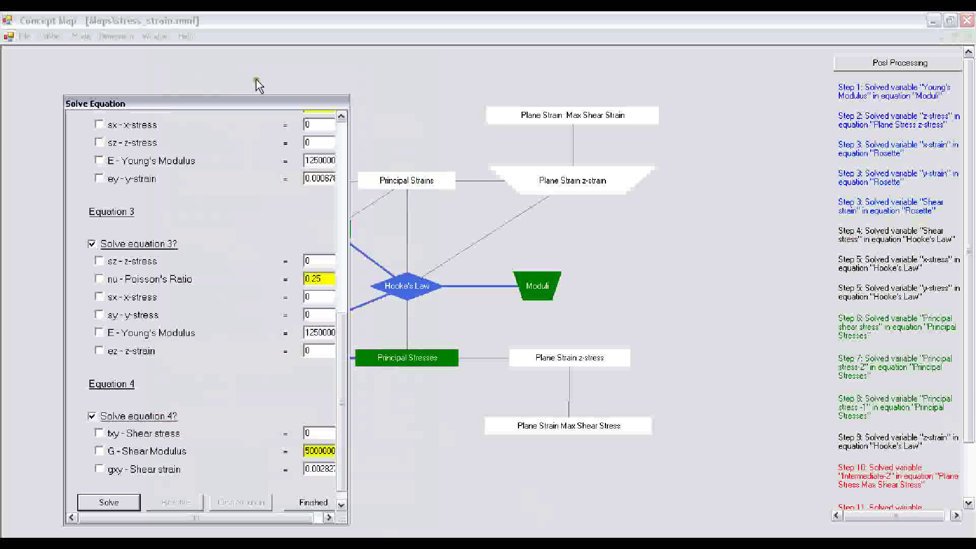
{"action": "left_click", "coordinate": [341, 330]}
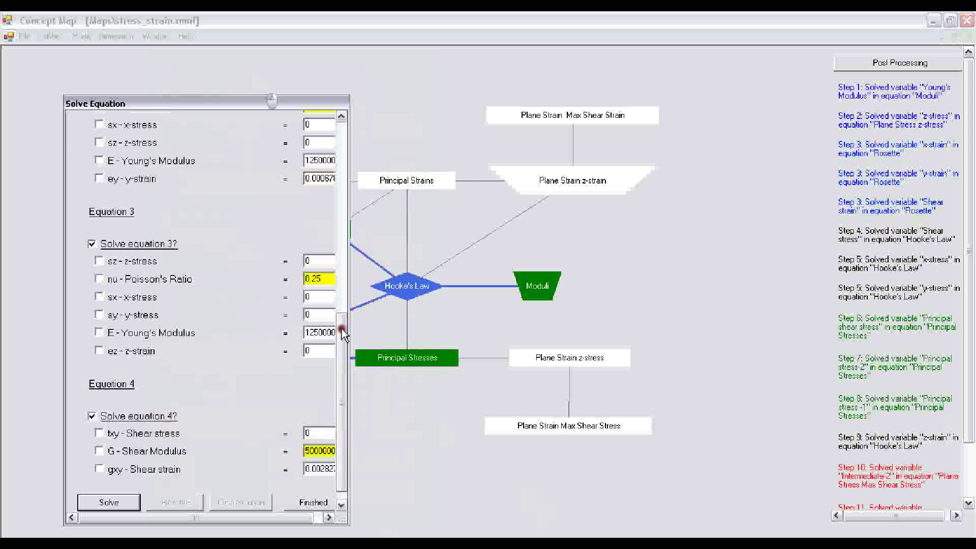
{"action": "left_click", "coordinate": [483, 174]}
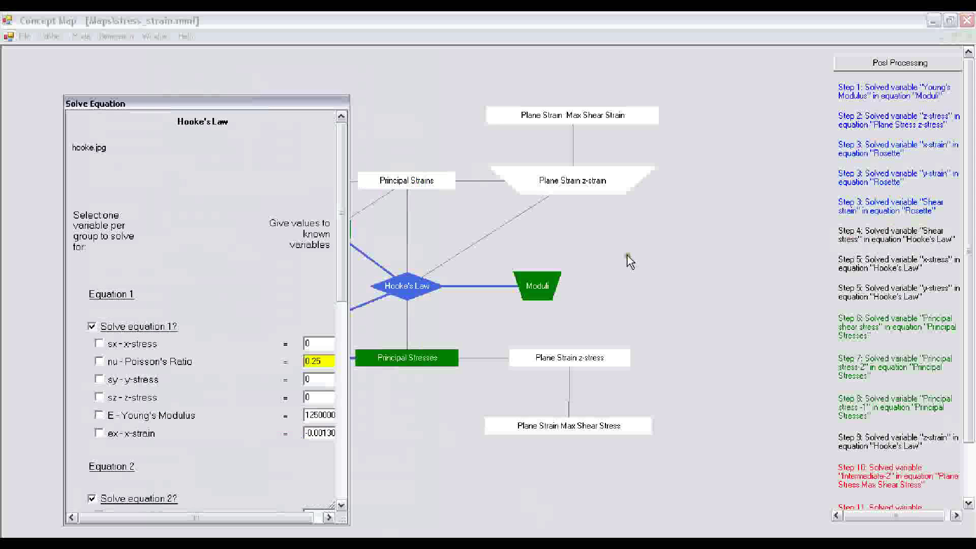
{"action": "left_click_drag", "start_coordinate": [341, 286], "coordinate": [336, 396]}
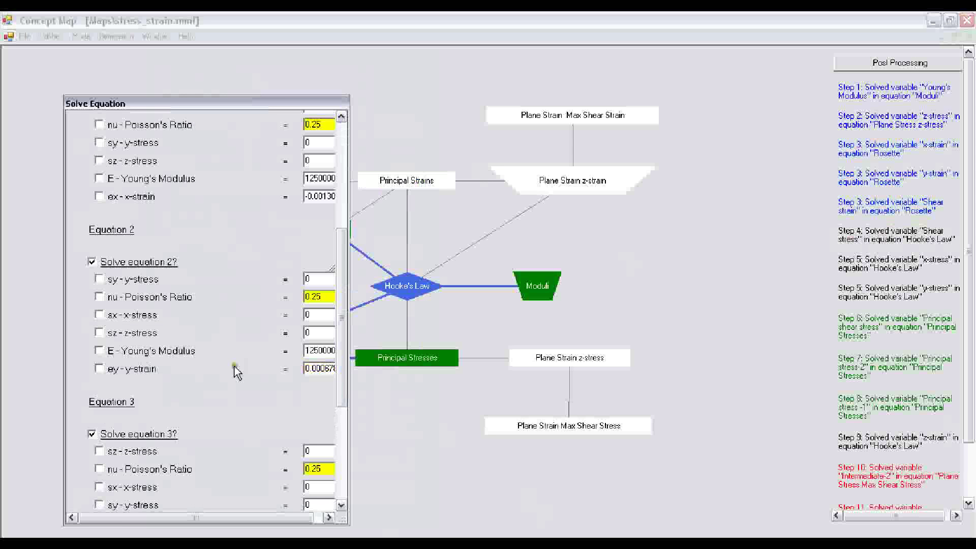
{"action": "left_click_drag", "start_coordinate": [340, 400], "coordinate": [343, 506]}
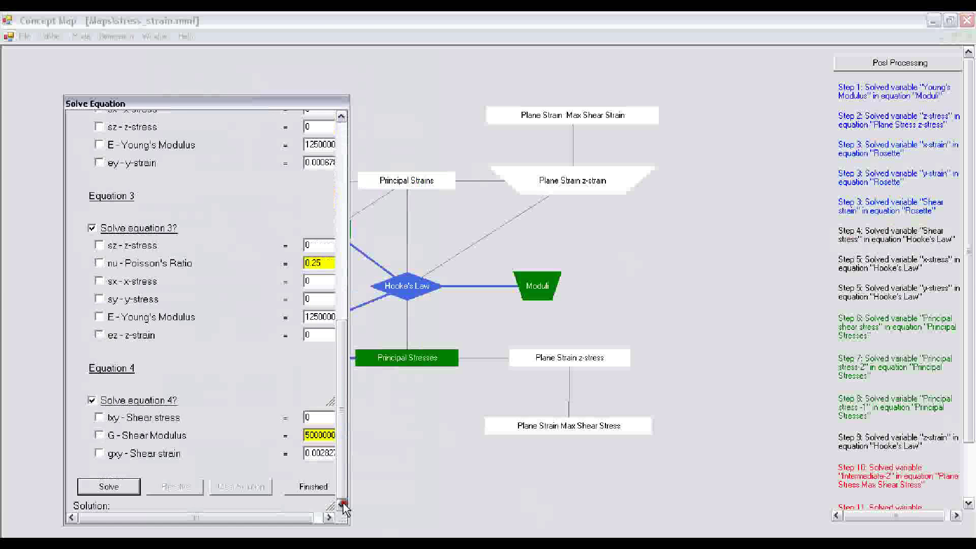
{"action": "left_click", "coordinate": [99, 417]}
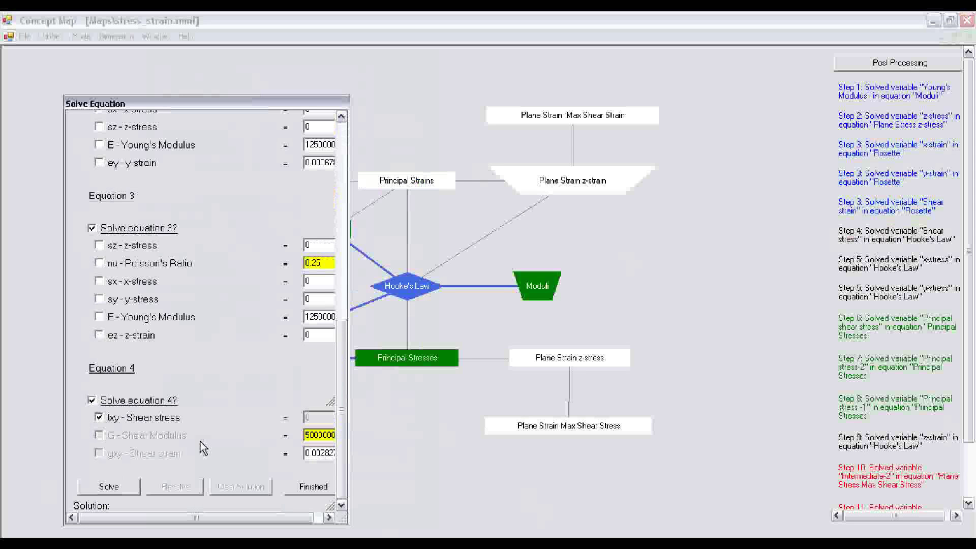
Exclude Hooke's Law equations 1, 2 and 3 so only equation 4 is solved
{"action": "left_click", "coordinate": [92, 229]}
{"action": "left_click", "coordinate": [303, 348]}
{"action": "left_click", "coordinate": [345, 303]}
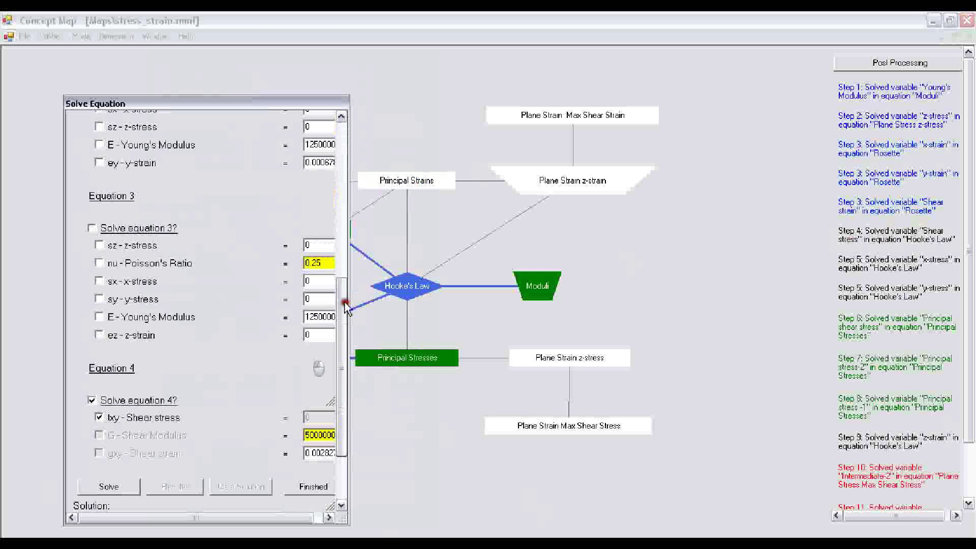
{"action": "left_click_drag", "start_coordinate": [345, 303], "coordinate": [353, 192]}
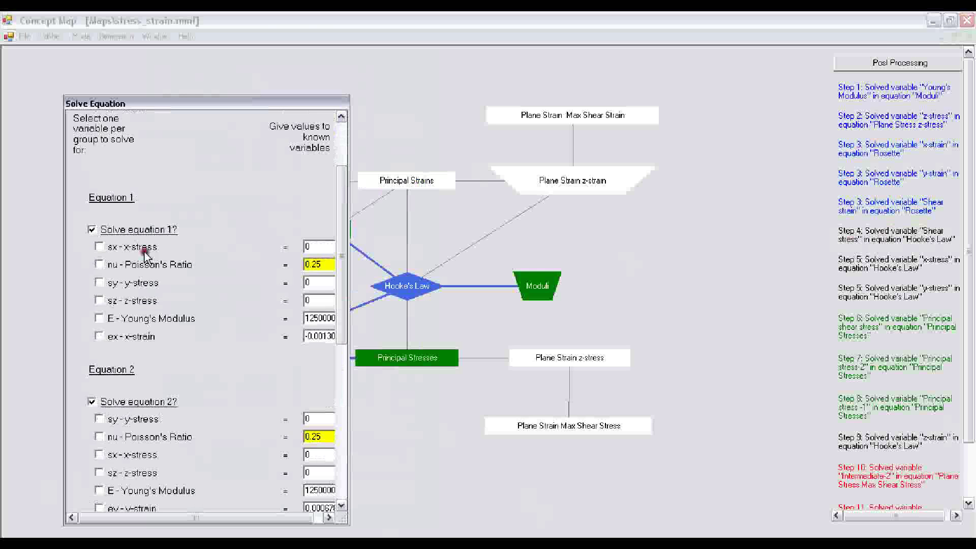
{"action": "left_click", "coordinate": [92, 229]}
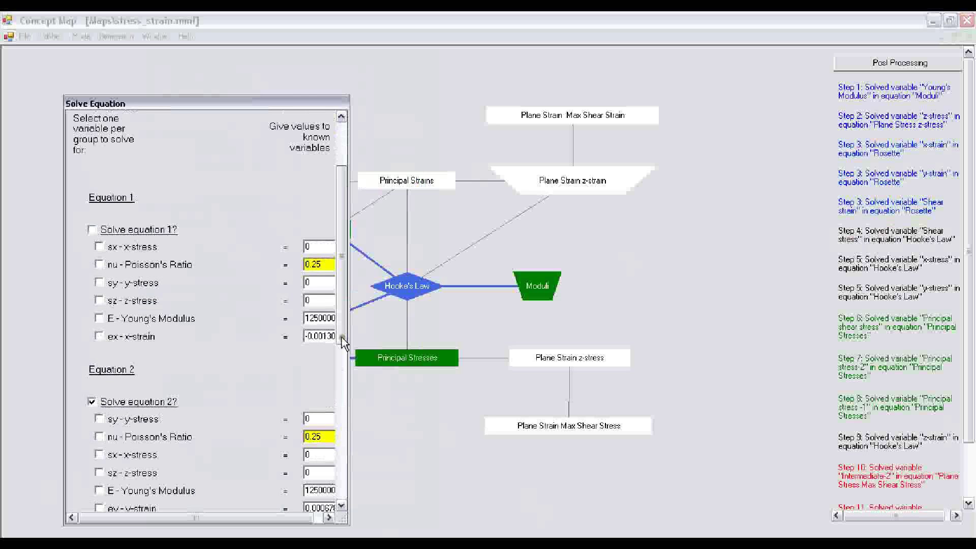
{"action": "left_click_drag", "start_coordinate": [341, 342], "coordinate": [342, 358]}
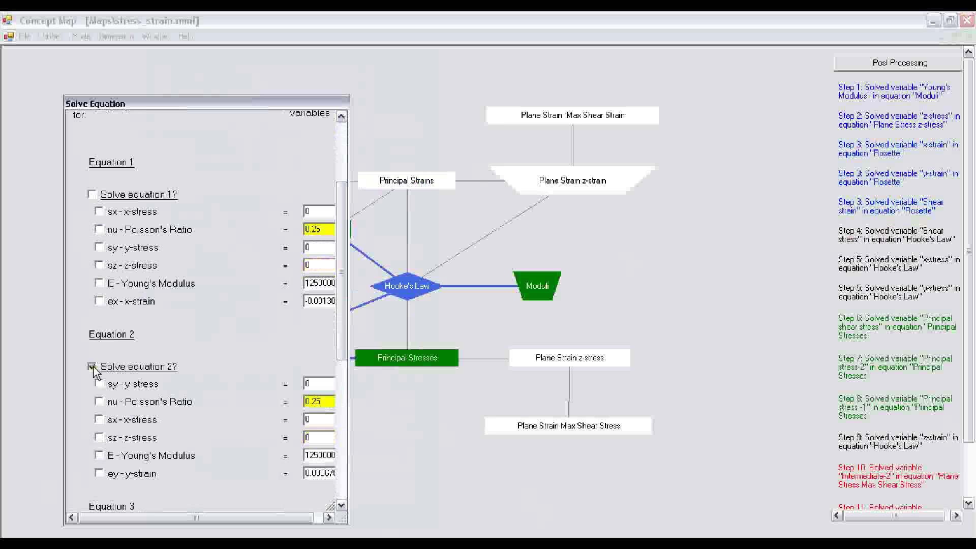
{"action": "left_click", "coordinate": [92, 366]}
{"action": "left_click", "coordinate": [341, 354]}
{"action": "left_click_drag", "start_coordinate": [341, 356], "coordinate": [338, 501]}
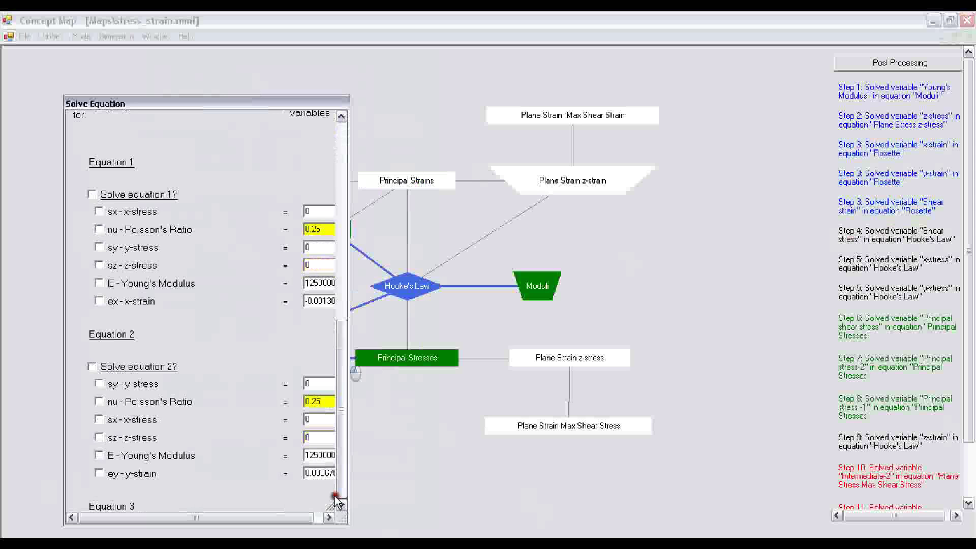
Solve equation 4 for the shear stress txy
{"action": "left_click", "coordinate": [201, 461]}
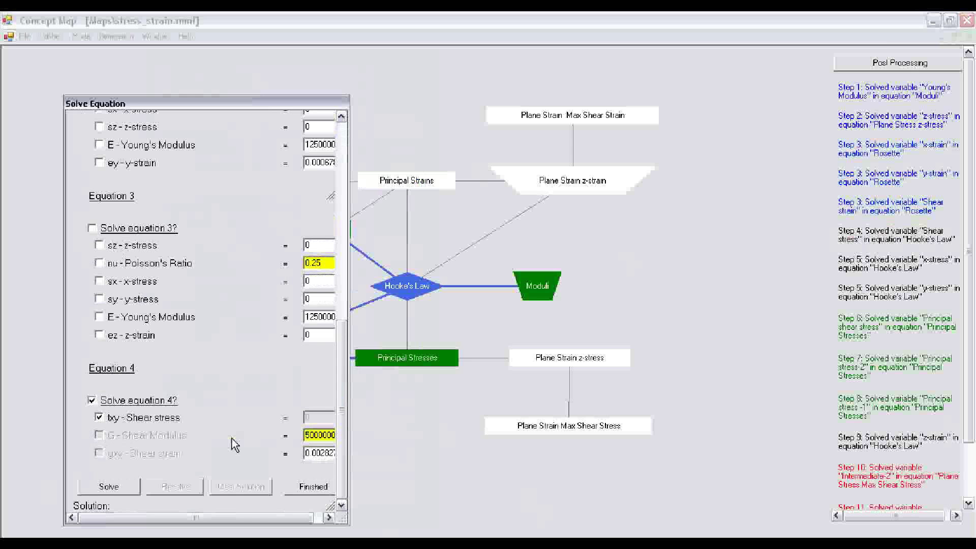
{"action": "left_click", "coordinate": [109, 452]}
{"action": "left_click", "coordinate": [180, 460]}
{"action": "left_click", "coordinate": [162, 454]}
{"action": "left_click", "coordinate": [163, 460]}
{"action": "left_click", "coordinate": [315, 468]}
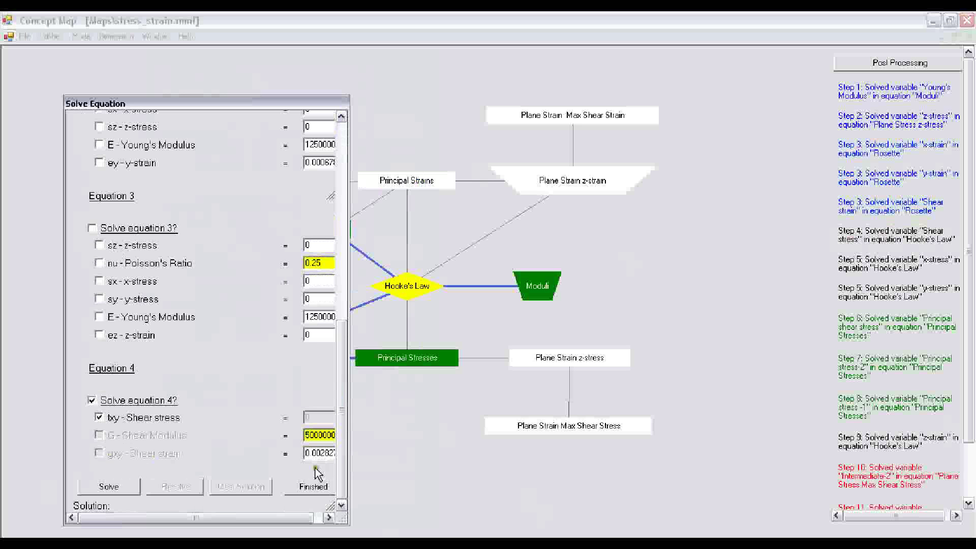
{"action": "left_click", "coordinate": [241, 446]}
{"action": "left_click", "coordinate": [133, 454]}
{"action": "left_click", "coordinate": [99, 435]}
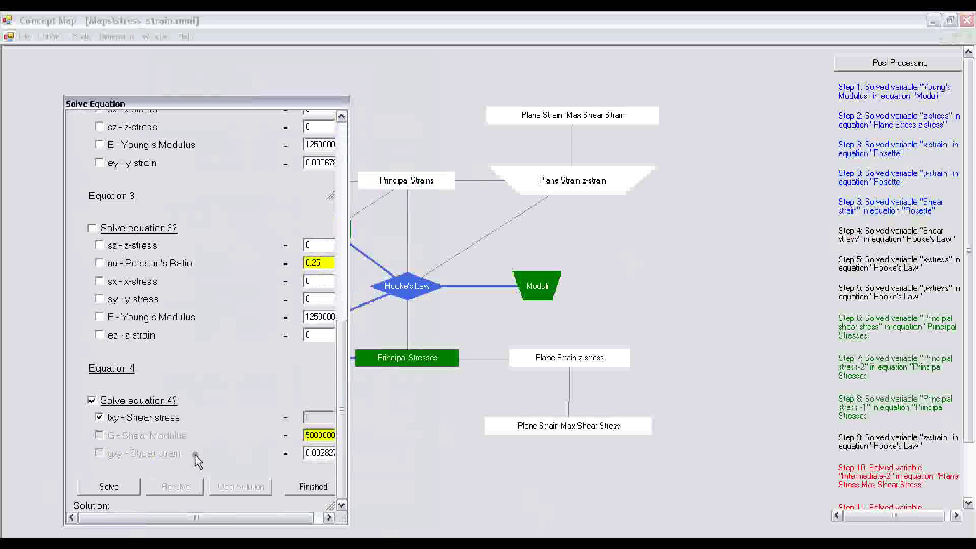
{"action": "left_click", "coordinate": [111, 489]}
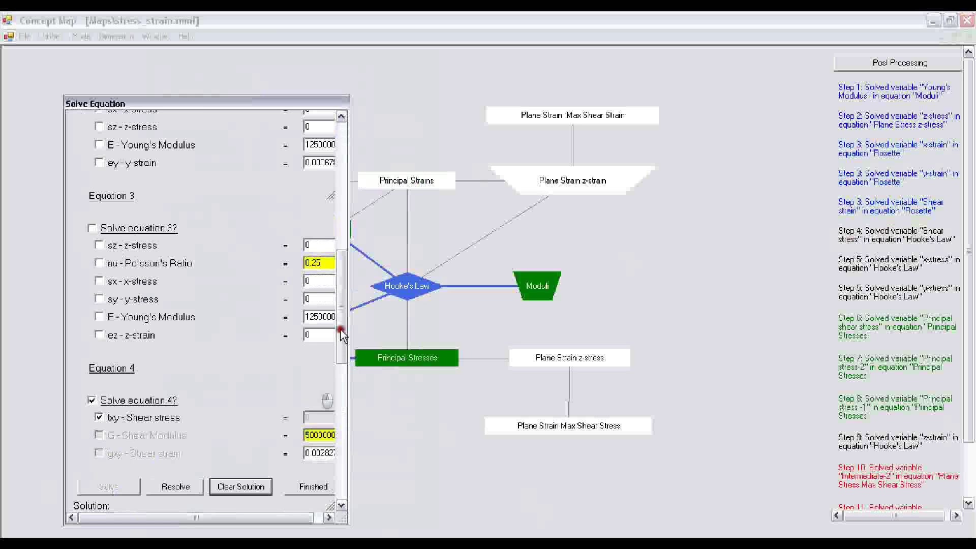
{"action": "left_click_drag", "start_coordinate": [341, 333], "coordinate": [228, 435]}
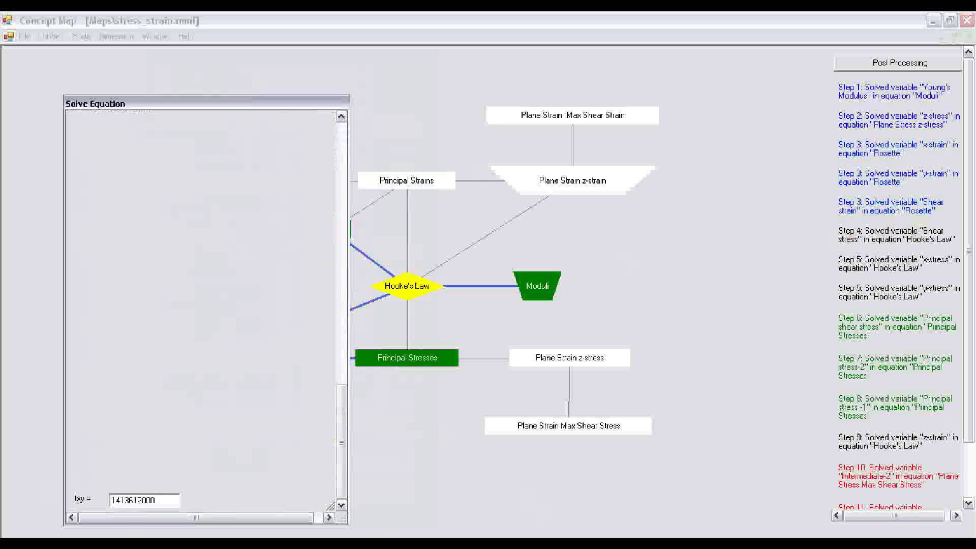
{"action": "left_click_drag", "start_coordinate": [344, 425], "coordinate": [338, 286]}
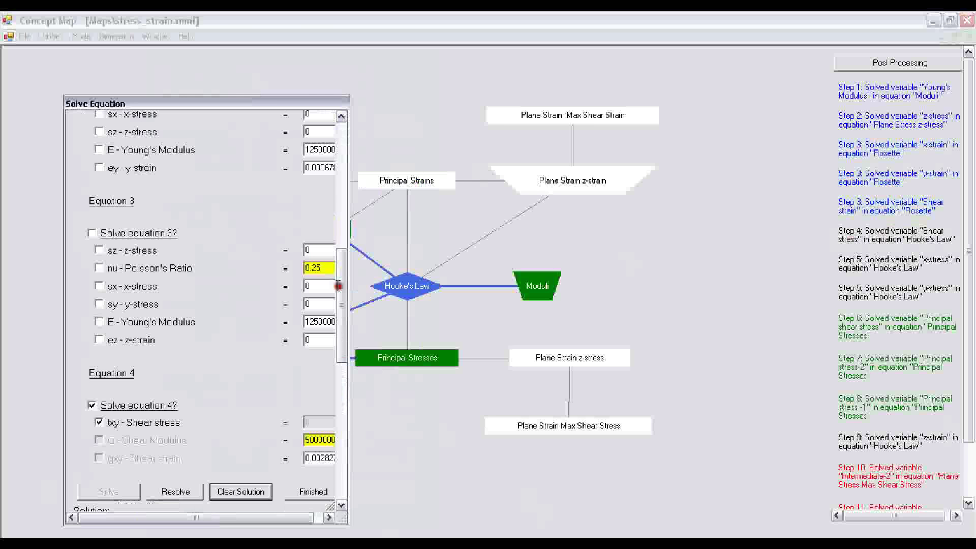
{"action": "left_click", "coordinate": [312, 492]}
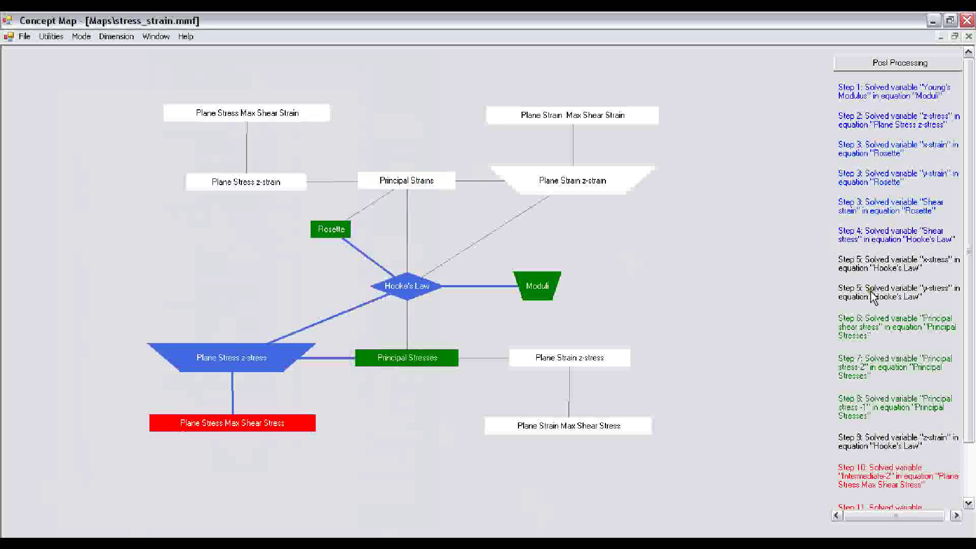
{"action": "left_click", "coordinate": [880, 265]}
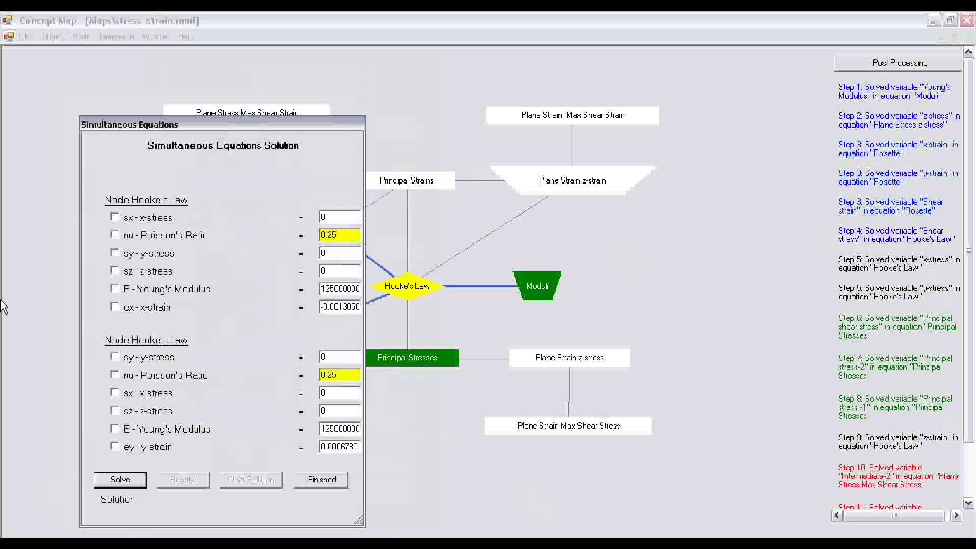
{"action": "left_click", "coordinate": [115, 217]}
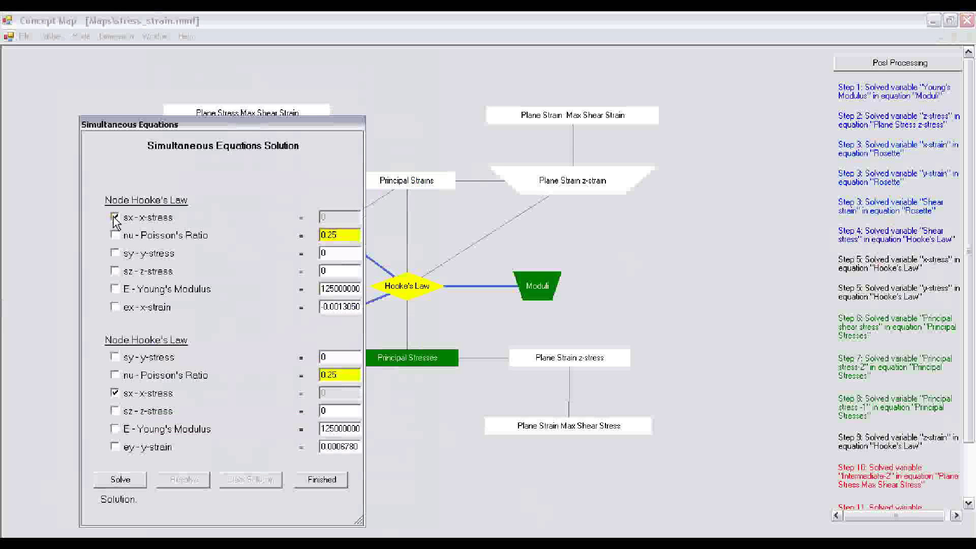
{"action": "left_click", "coordinate": [114, 253]}
{"action": "left_click", "coordinate": [192, 299]}
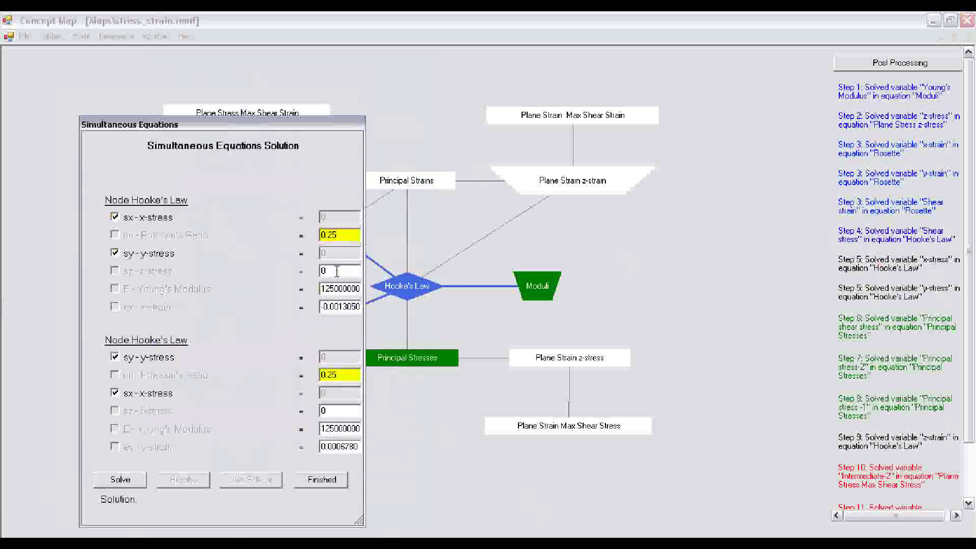
{"action": "left_click", "coordinate": [120, 480]}
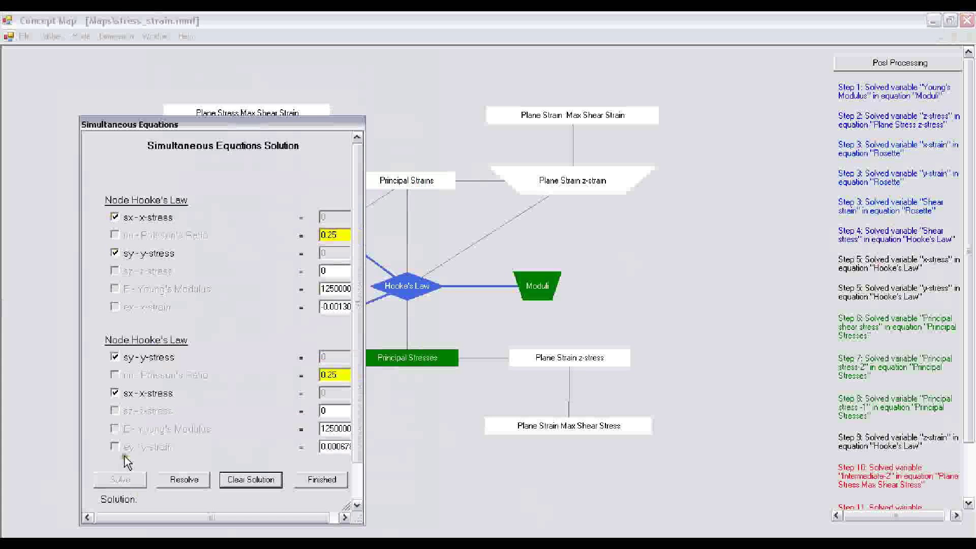
{"action": "left_click", "coordinate": [356, 454]}
{"action": "left_click_drag", "start_coordinate": [356, 453], "coordinate": [252, 489]}
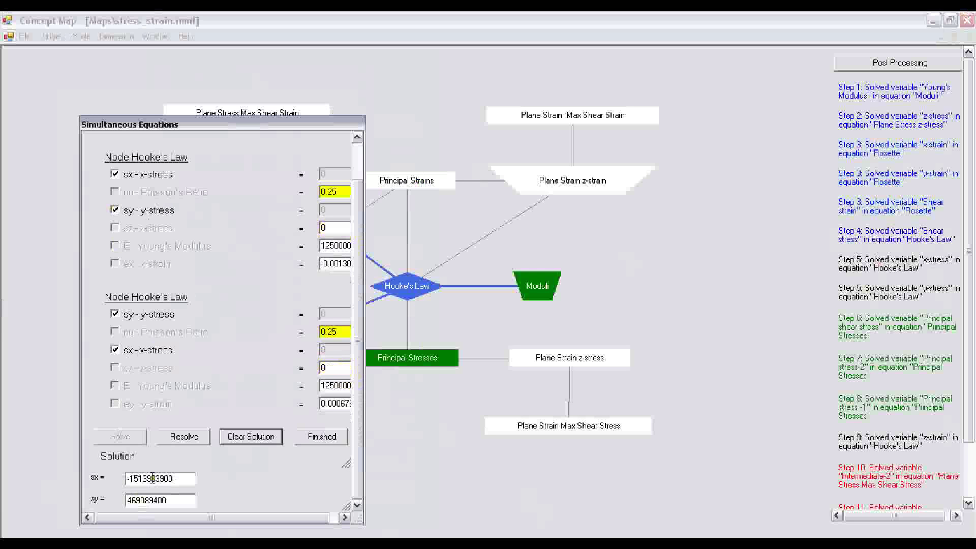
Close the solver and open the Step 6 Principal Stresses equations, prefilled with sx, sy, txy
{"action": "left_click", "coordinate": [319, 436]}
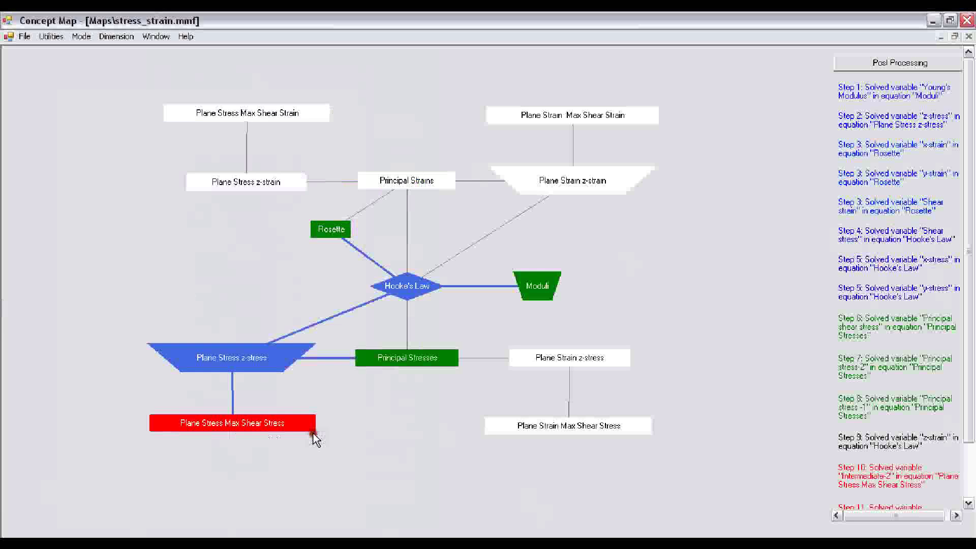
{"action": "left_click", "coordinate": [856, 326]}
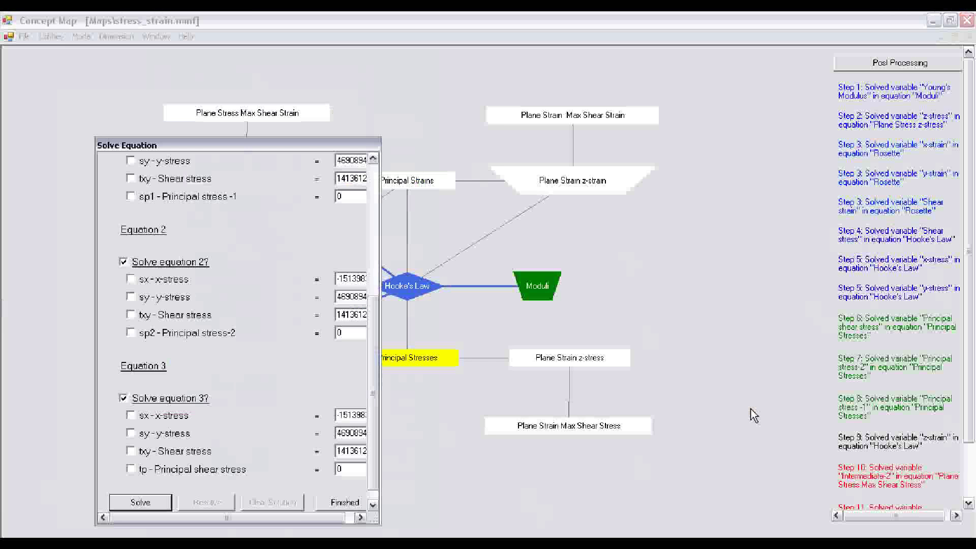
{"action": "left_click", "coordinate": [968, 407]}
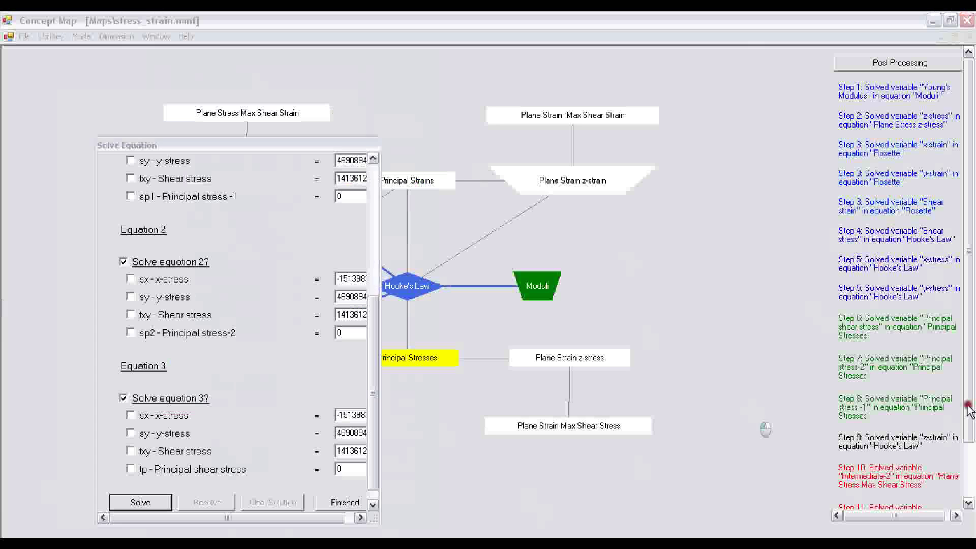
{"action": "left_click", "coordinate": [962, 476]}
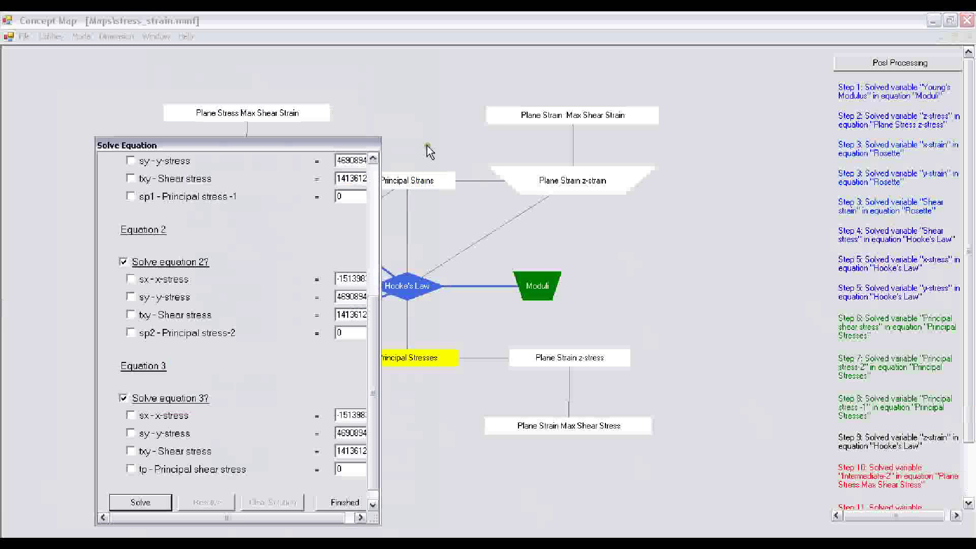
{"action": "left_click", "coordinate": [671, 249]}
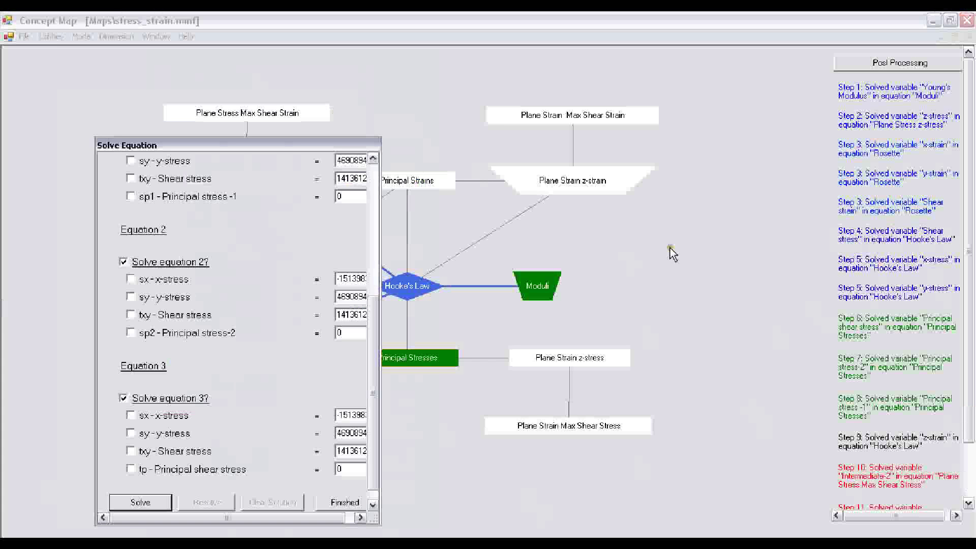
{"action": "left_click", "coordinate": [622, 231]}
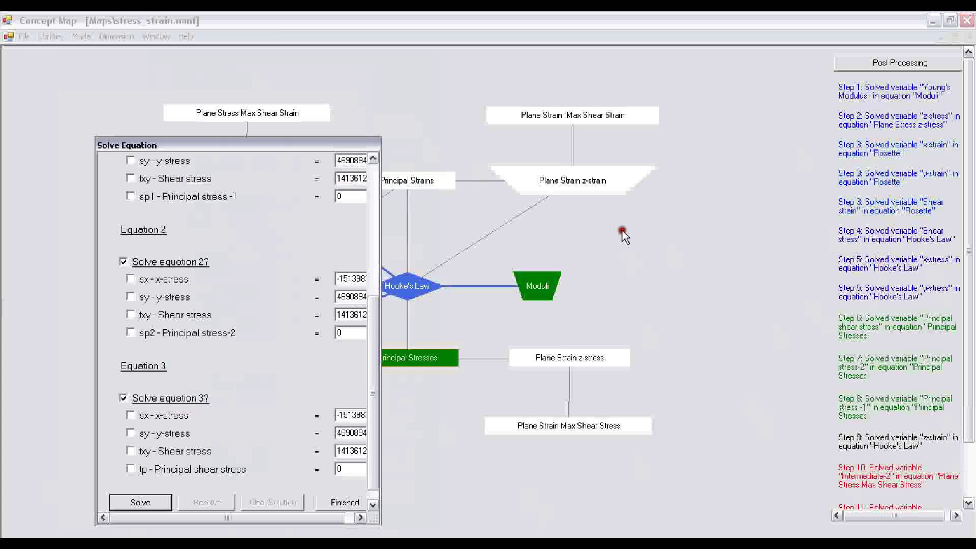